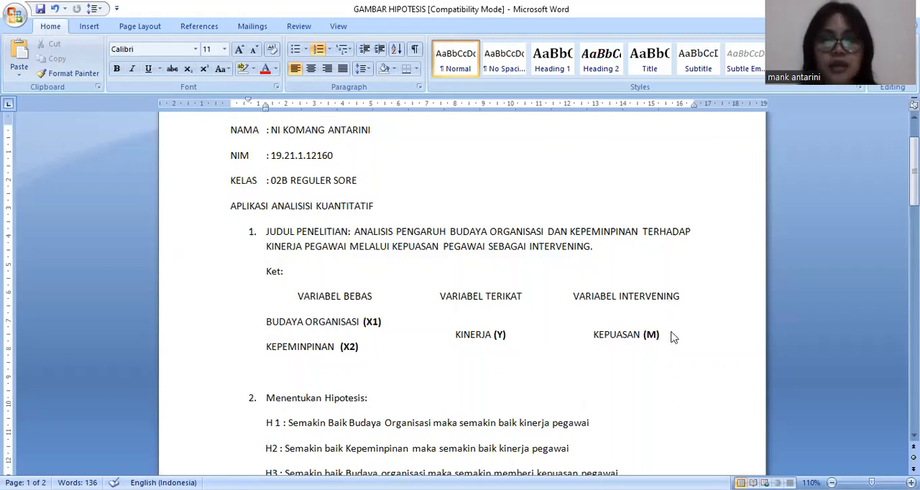
# Review the research variables and hypotheses H1 to H7, and correct "Gamblah" to "Gambarlah" in item 3.
pyautogui.scroll(-1, 673, 338)
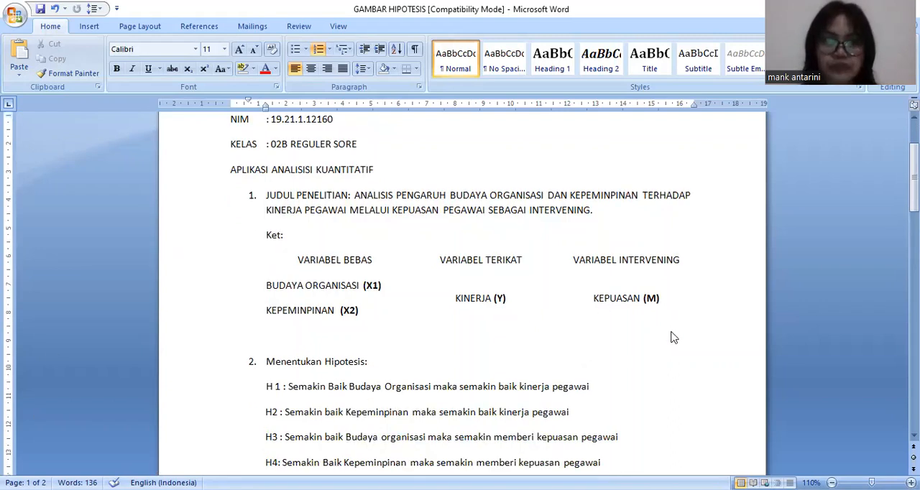
pyautogui.scroll(-1, 397, 353)
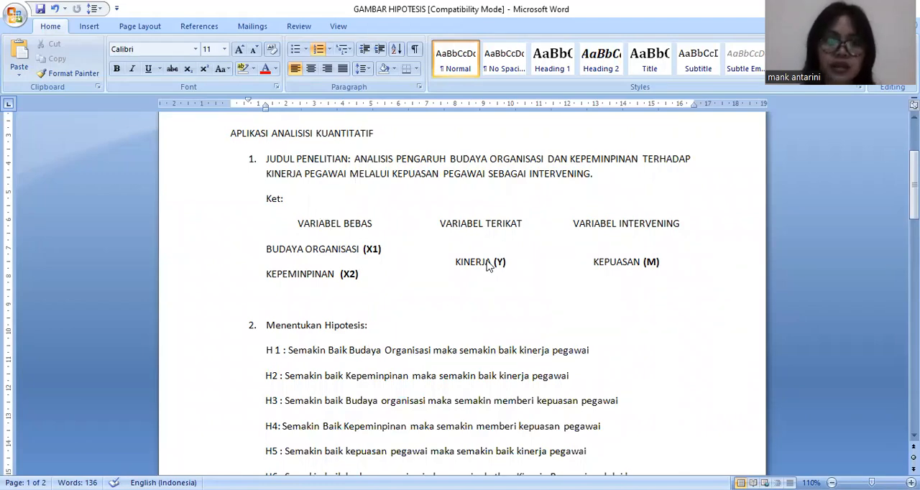
pyautogui.scroll(-1, 327, 353)
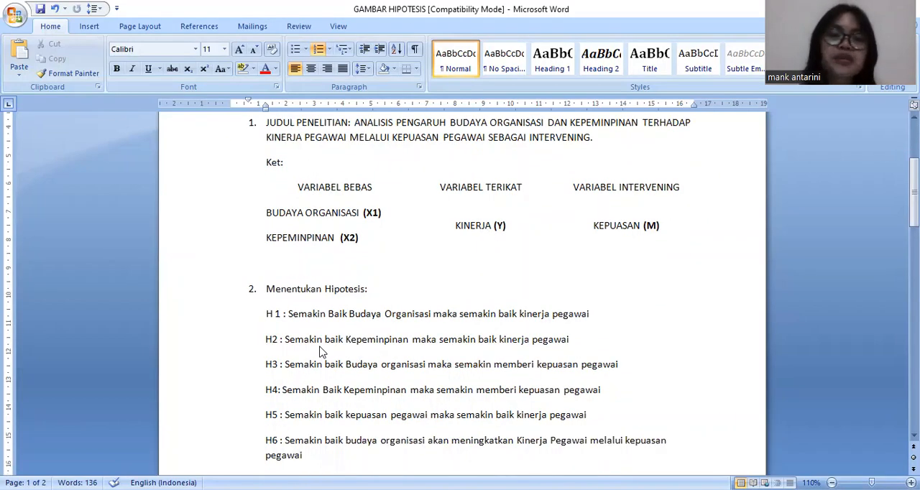
pyautogui.scroll(-2, 325, 354)
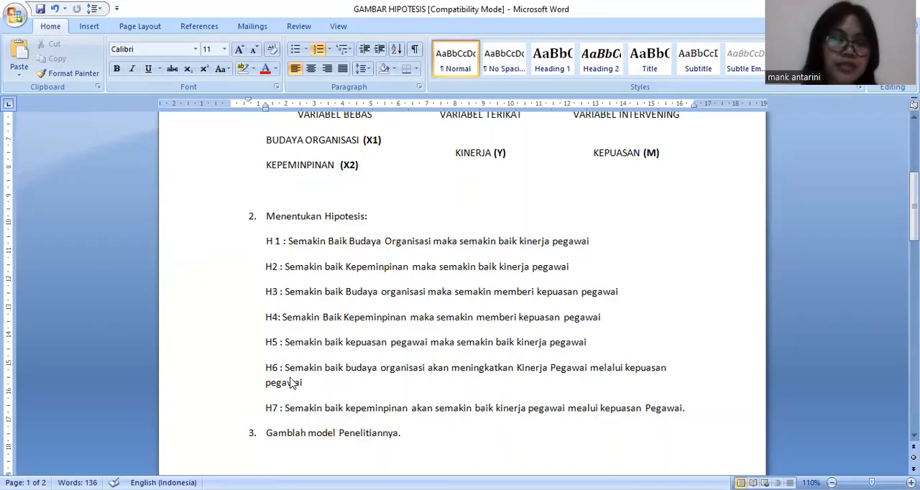
pyautogui.scroll(-1, 363, 370)
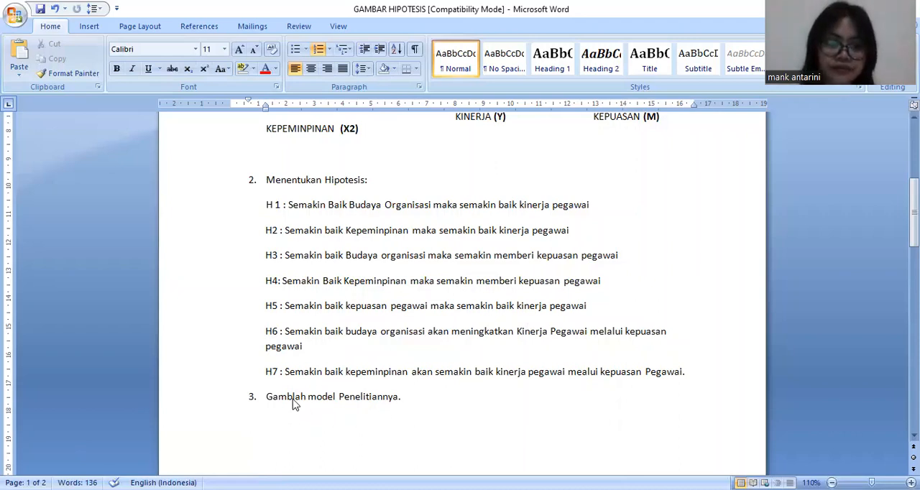
pyautogui.write('ar')
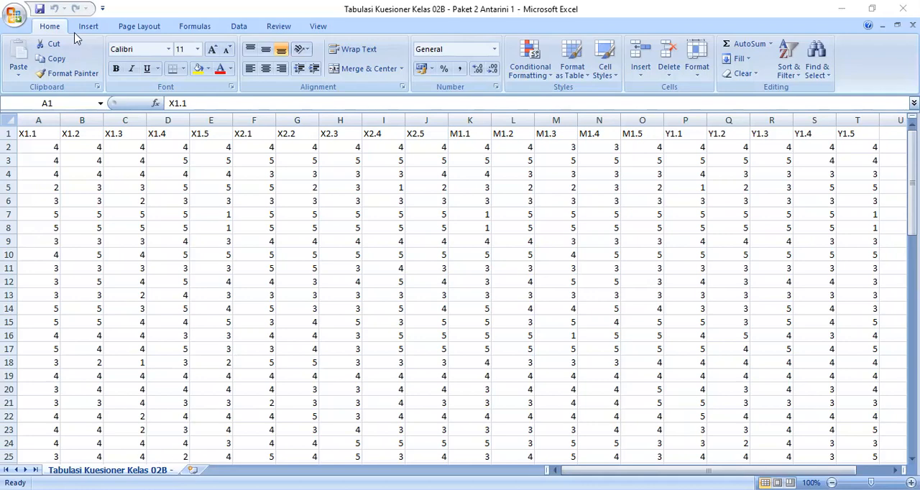
# In Excel, save a copy of the questionnaire tabulation as CSV (Comma delimited), changing the final number of its file name to 2.
pyautogui.click(13, 16)
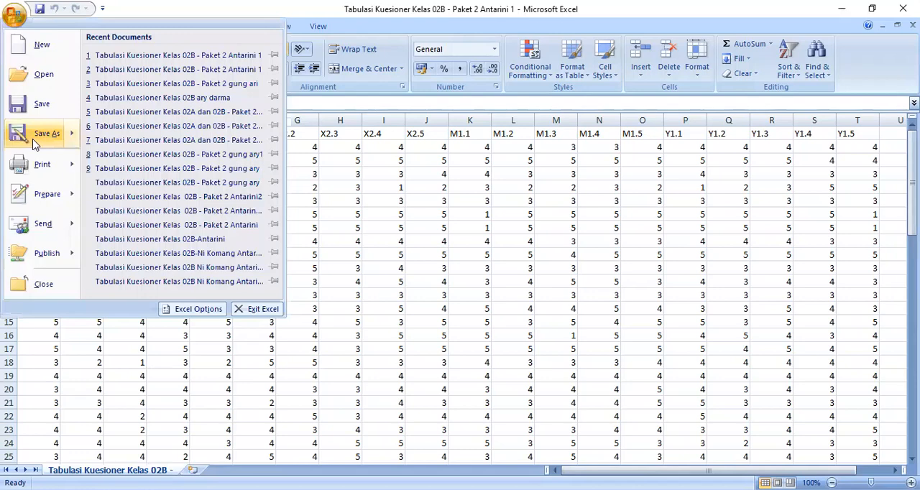
pyautogui.moveTo(34, 142)
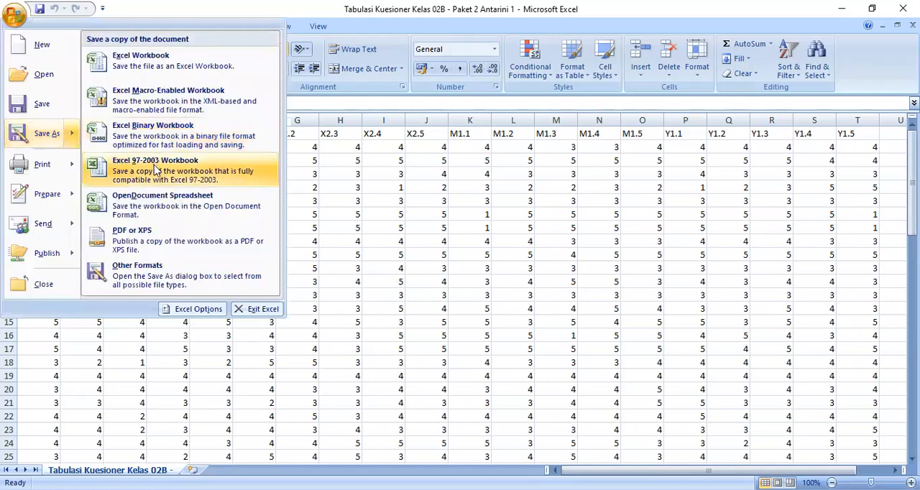
pyautogui.click(155, 169)
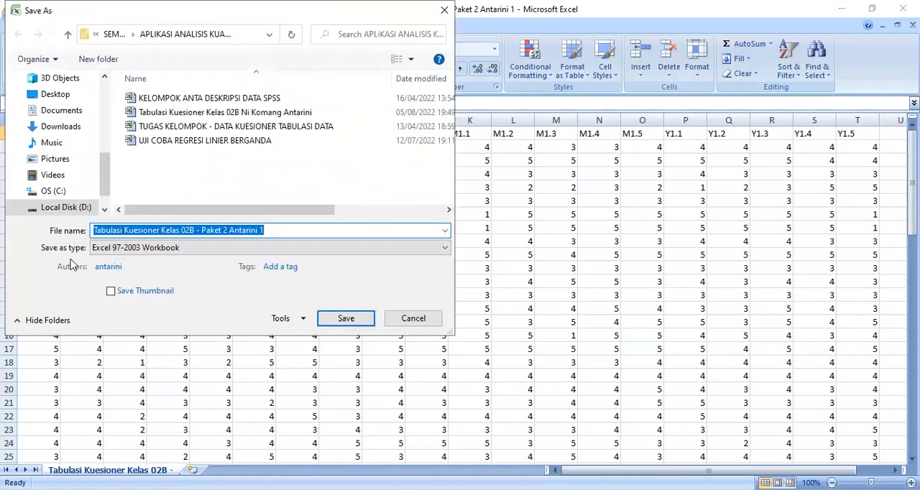
pyautogui.click(441, 251)
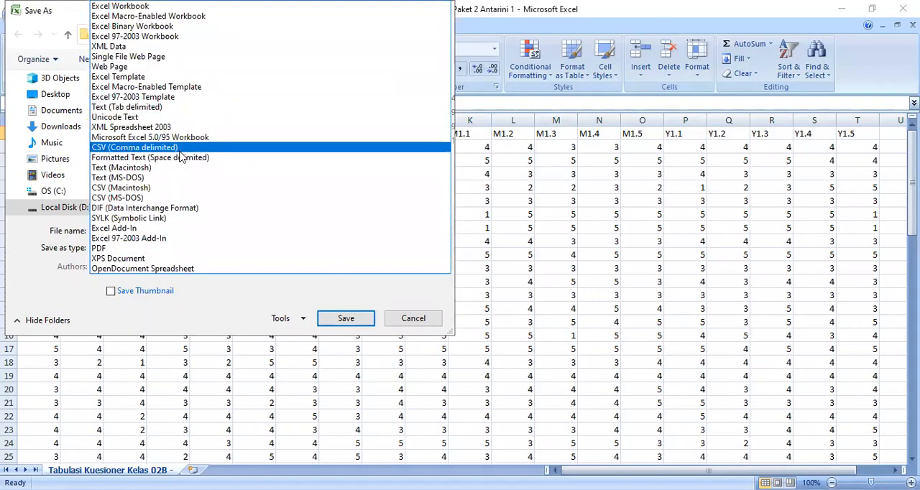
pyautogui.click(126, 148)
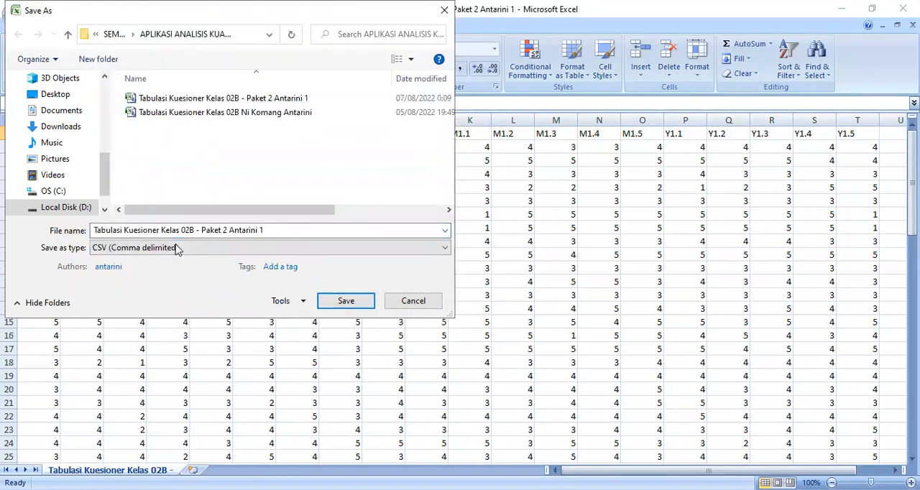
pyautogui.click(274, 230)
pyautogui.click(273, 230)
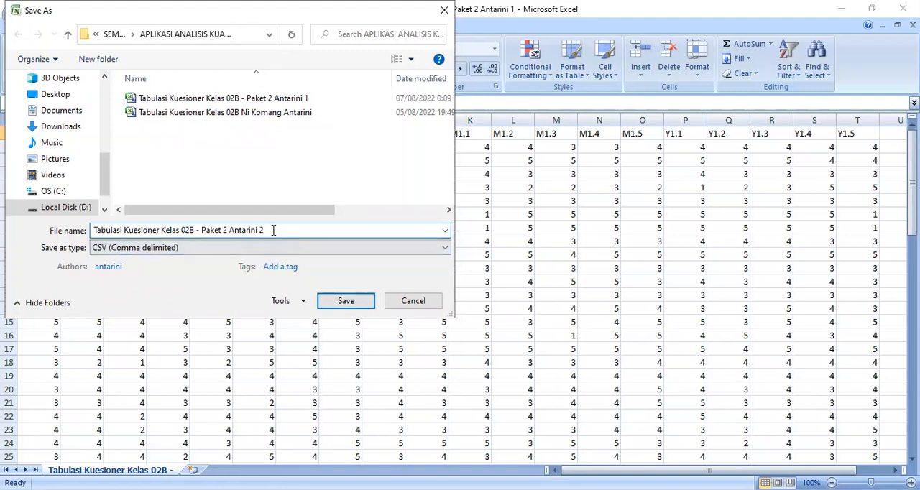
pyautogui.click(332, 305)
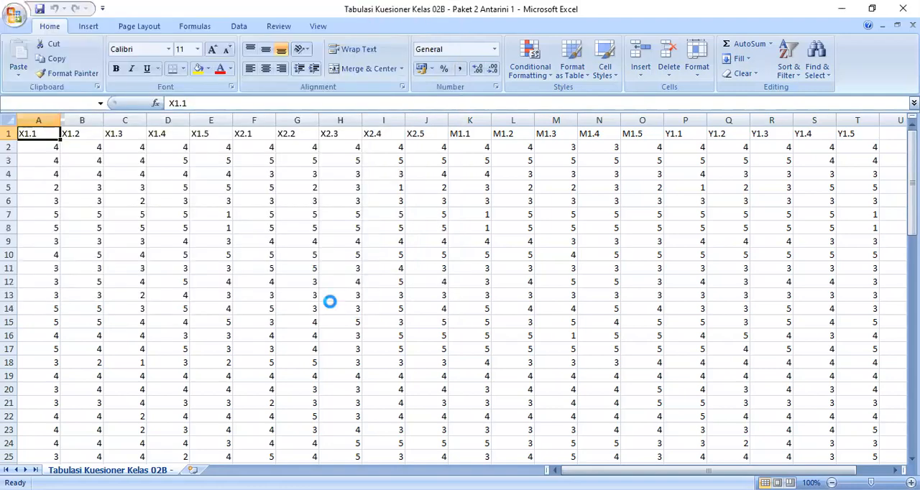
pyautogui.click(408, 303)
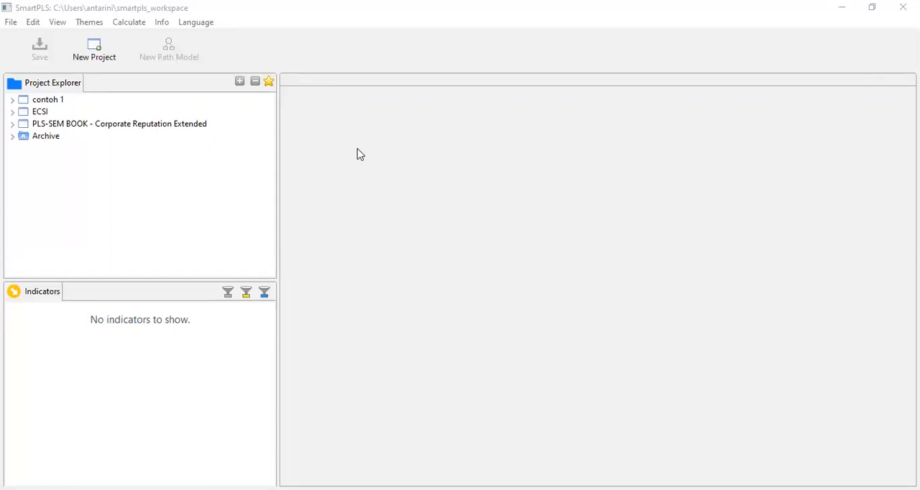
# In SmartPLS, create a new project named Latihan 1.
pyautogui.click(103, 64)
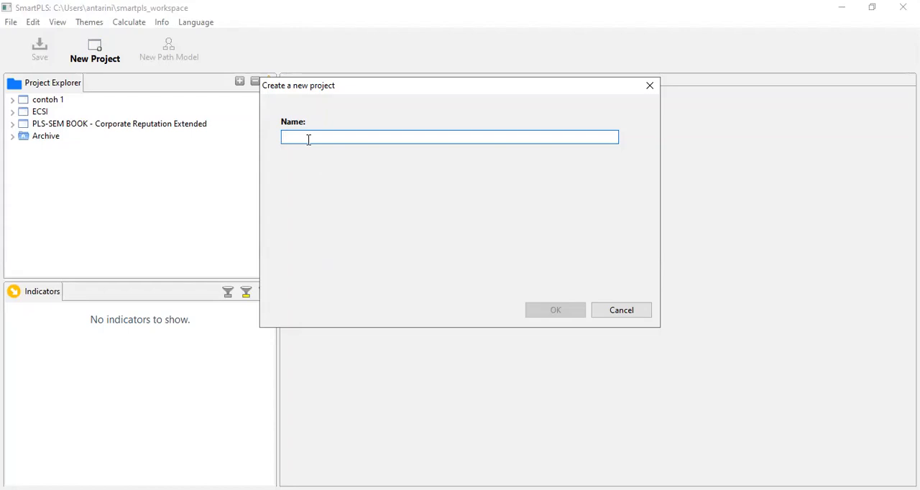
pyautogui.write('Latihan 1')
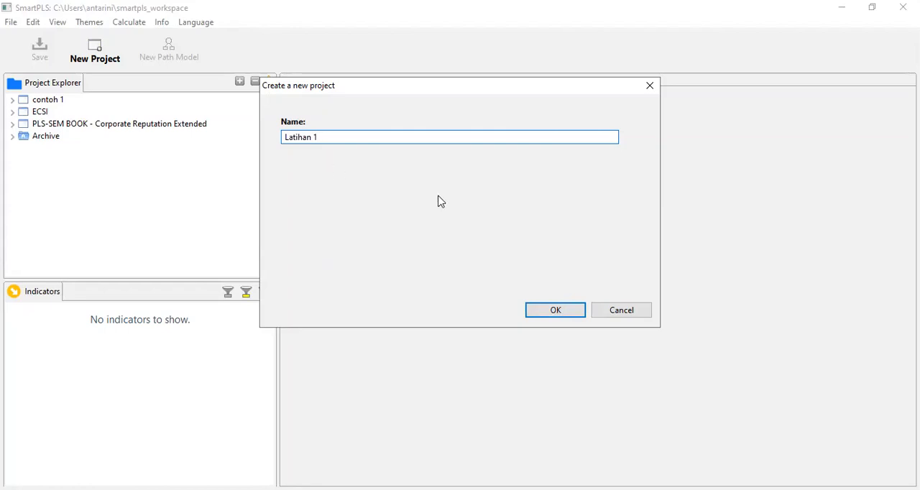
pyautogui.click(559, 314)
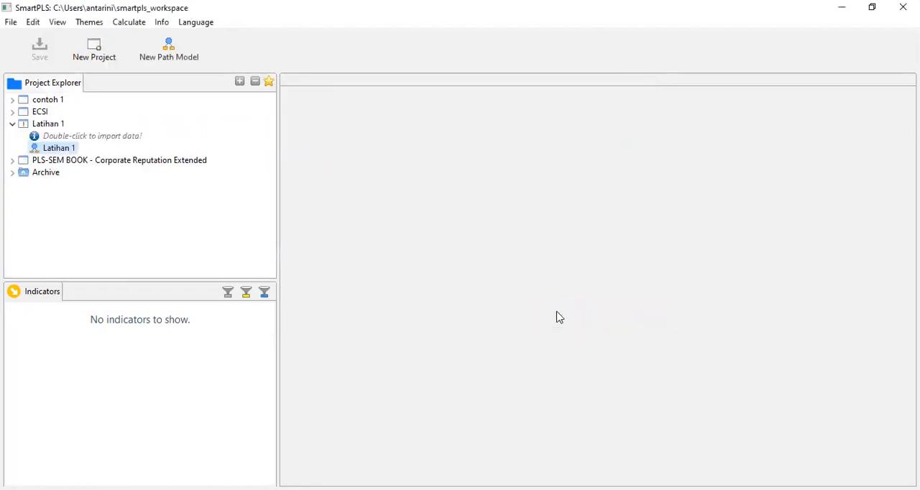
# Import the Kelas 02B - Paket 2 questionnaire CSV ending in 1 into the Latihan 1 project and look over its indicators.
pyautogui.doubleClick(71, 136)
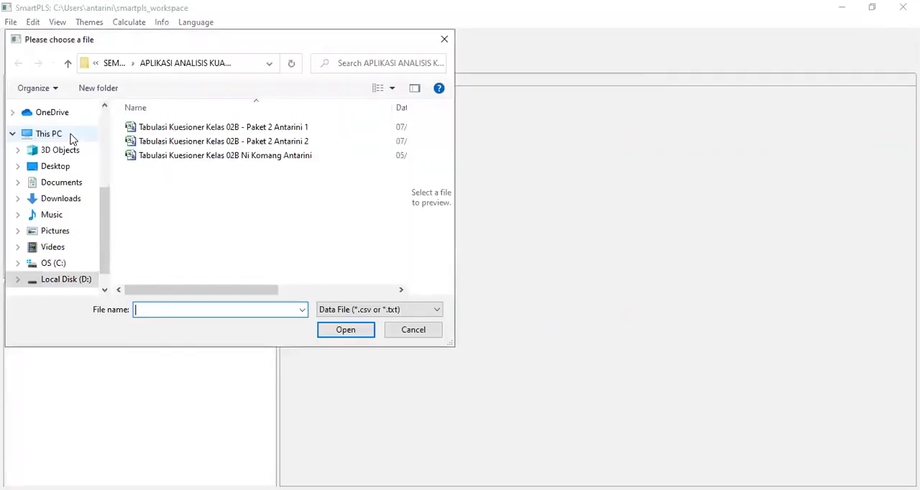
pyautogui.click(185, 133)
pyautogui.click(355, 332)
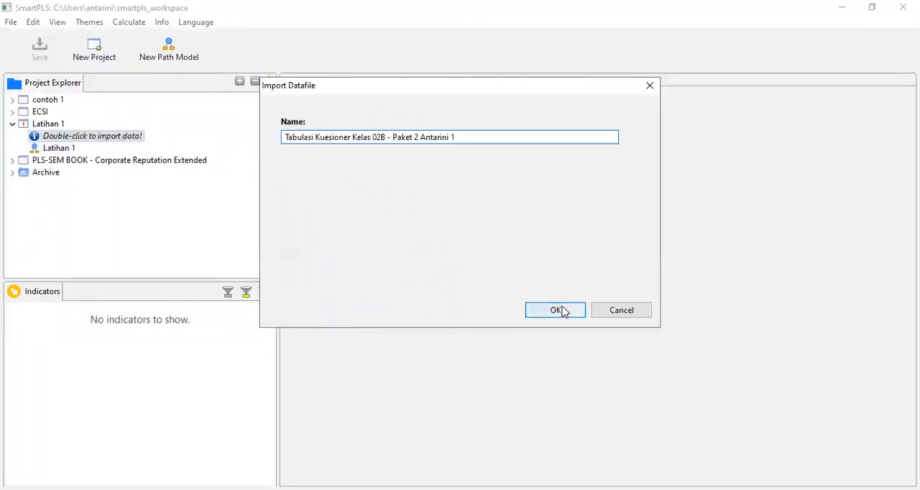
pyautogui.click(555, 309)
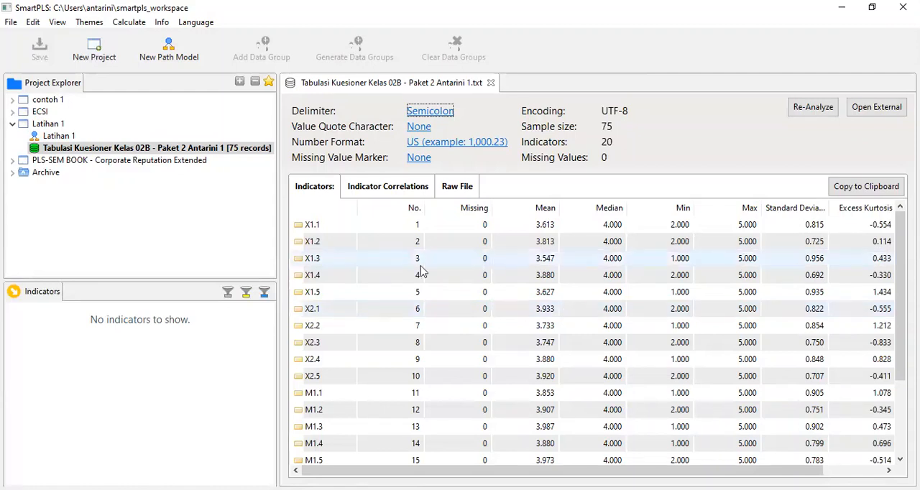
pyautogui.scroll(-2, 413, 277)
pyautogui.scroll(2, 382, 331)
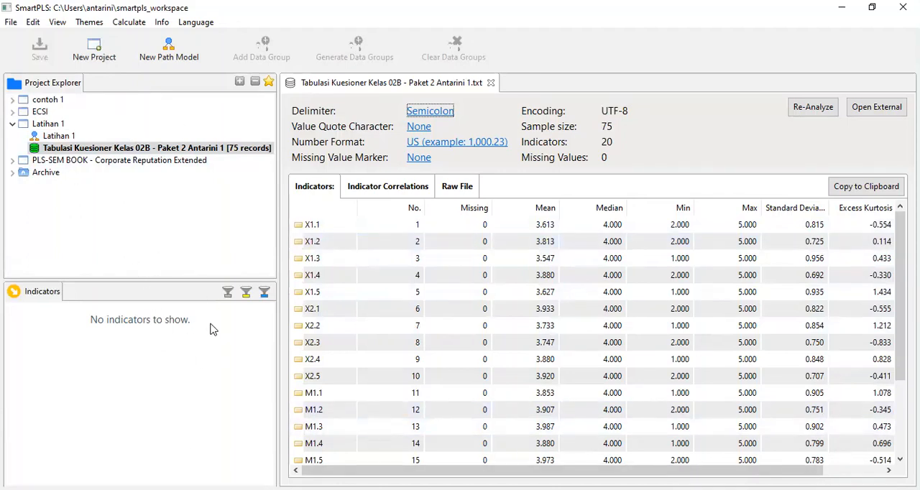
# Open the Latihan 1 path model and add a latent variable measured by indicators X1.1 to X1.5.
pyautogui.click(51, 137)
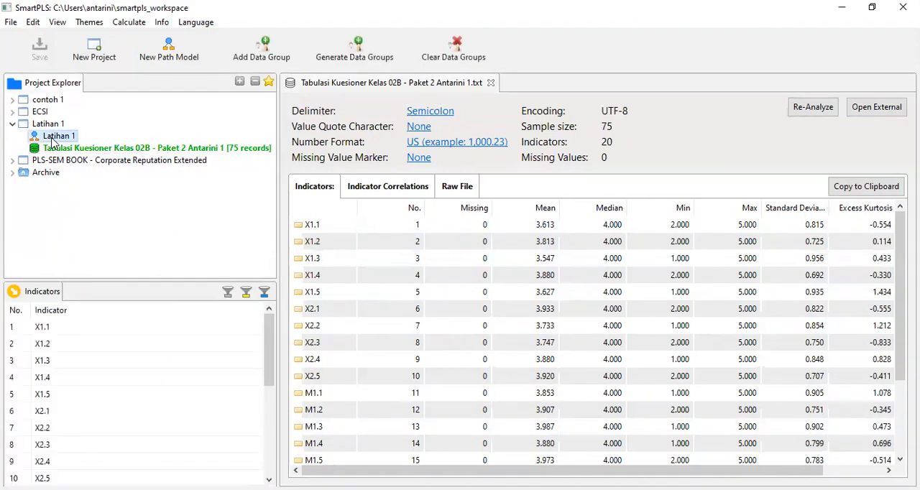
pyautogui.doubleClick(54, 136)
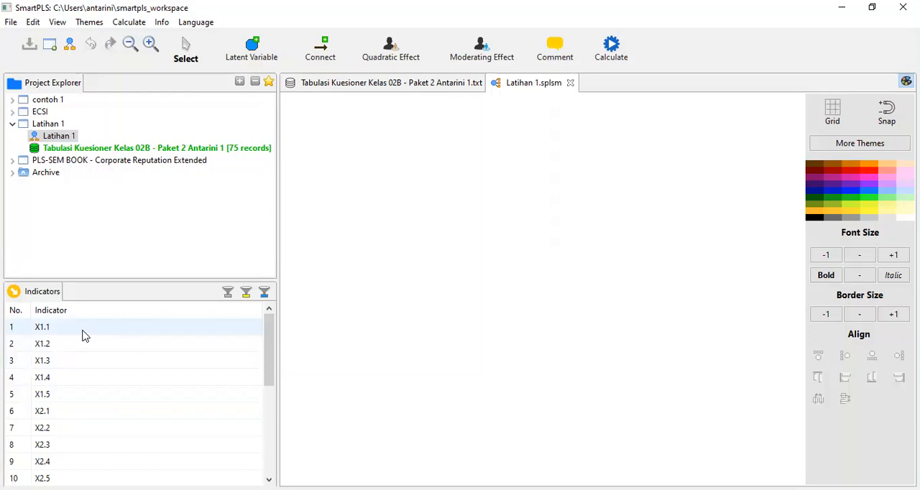
pyautogui.moveTo(82, 335); pyautogui.dragTo(395, 205)
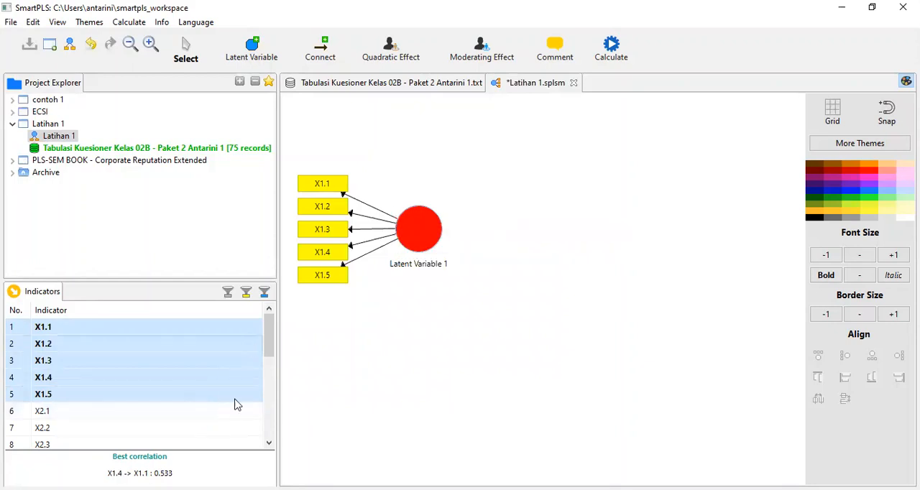
# Add a second latent variable with indicators X2.1 to X2.5 below the X1 construct.
pyautogui.click(121, 412)
pyautogui.scroll(-2, 191, 380)
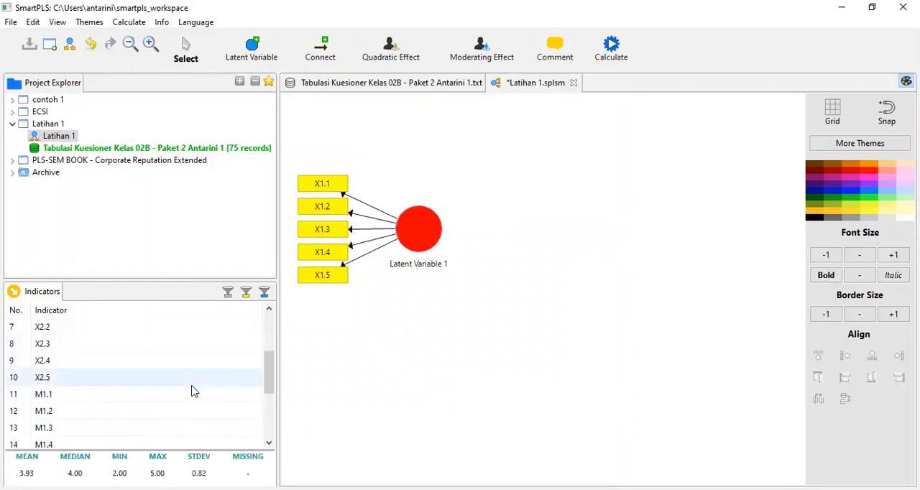
pyautogui.scroll(1, 108, 382)
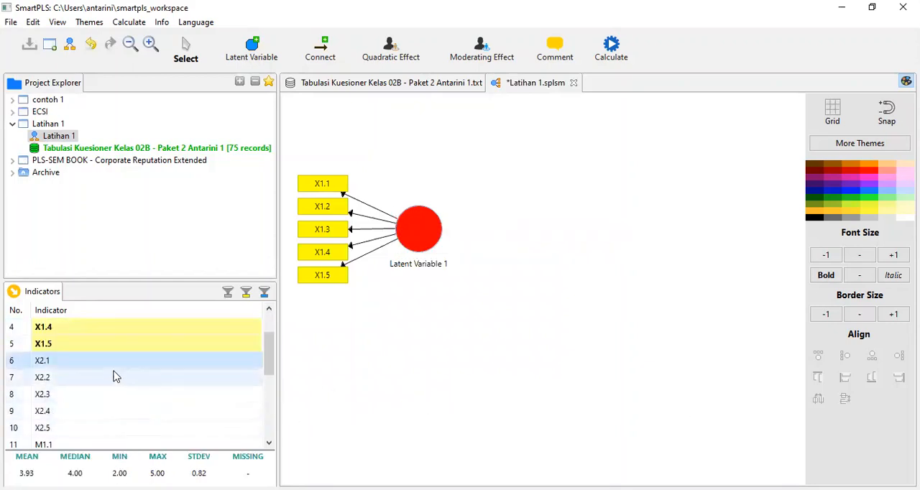
pyautogui.keyDown('ctrl'); pyautogui.click(112, 363); pyautogui.keyUp('ctrl')
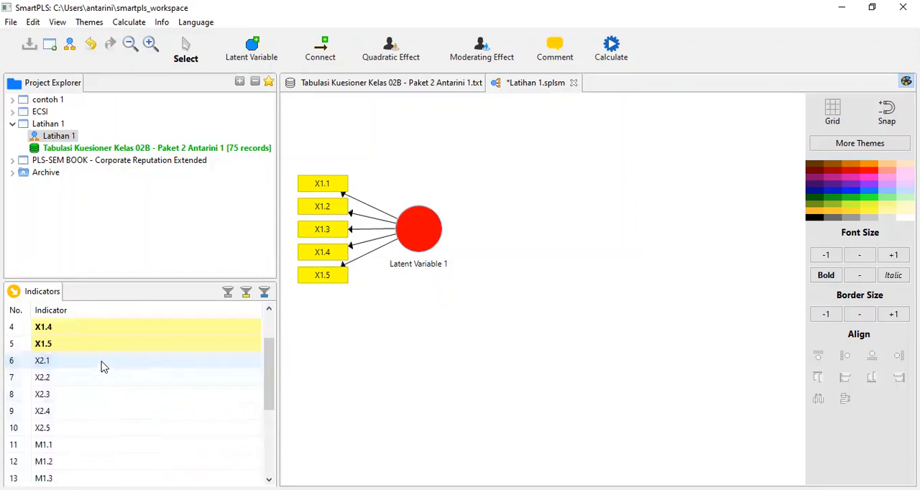
pyautogui.click(103, 365)
pyautogui.keyDown('ctrl'); pyautogui.click(96, 378); pyautogui.keyUp('ctrl')
pyautogui.keyDown('ctrl'); pyautogui.click(100, 395); pyautogui.keyUp('ctrl')
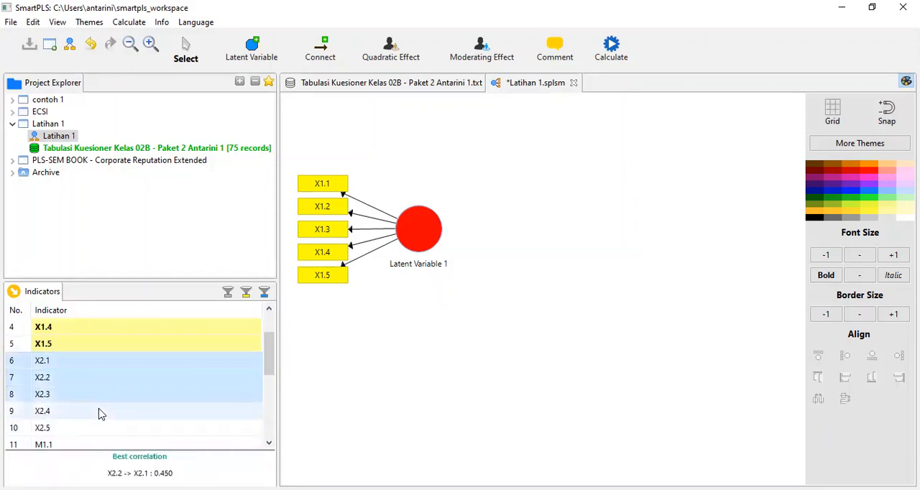
pyautogui.keyDown('ctrl'); pyautogui.click(98, 411); pyautogui.keyUp('ctrl')
pyautogui.keyDown('ctrl'); pyautogui.click(96, 428); pyautogui.keyUp('ctrl')
pyautogui.moveTo(103, 391); pyautogui.dragTo(404, 437)
# Add a third latent variable with indicators M1.1 to M1.5, placed between and to the right of the X1 and X2 constructs.
pyautogui.scroll(-1, 72, 318)
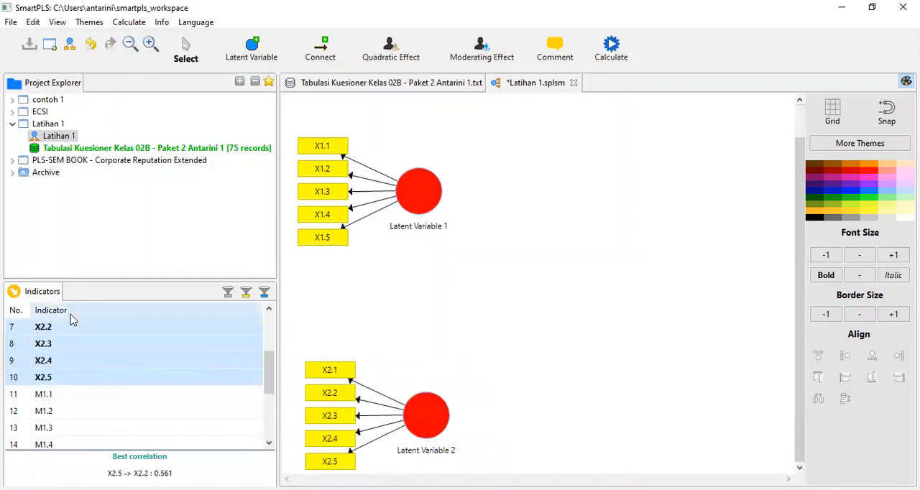
pyautogui.click(74, 395)
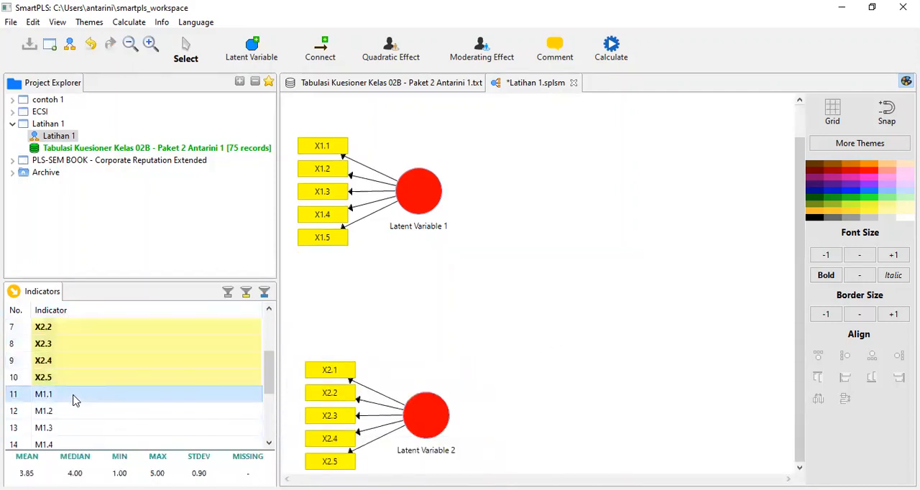
pyautogui.keyDown('ctrl'); pyautogui.click(76, 400); pyautogui.keyUp('ctrl')
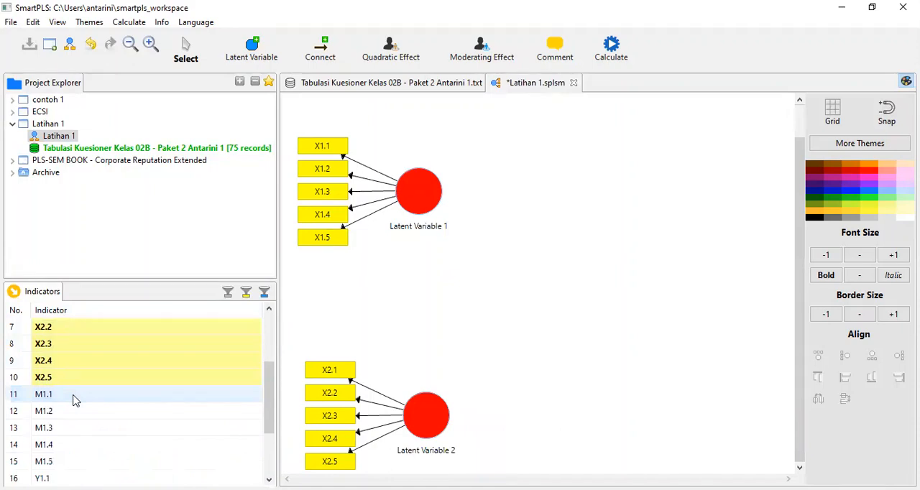
pyautogui.moveTo(77, 400); pyautogui.dragTo(72, 446)
pyautogui.scroll(-2, 137, 399)
pyautogui.keyDown('ctrl'); pyautogui.click(79, 361); pyautogui.keyUp('ctrl')
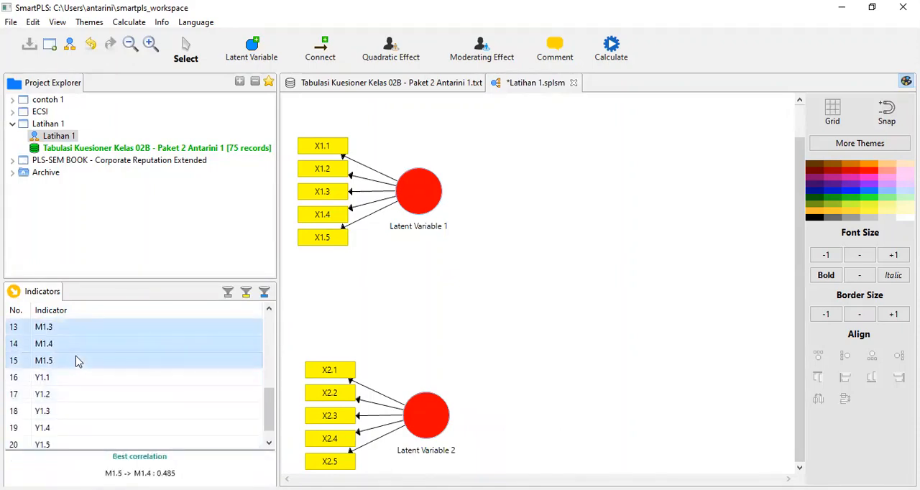
pyautogui.moveTo(78, 361); pyautogui.dragTo(532, 301)
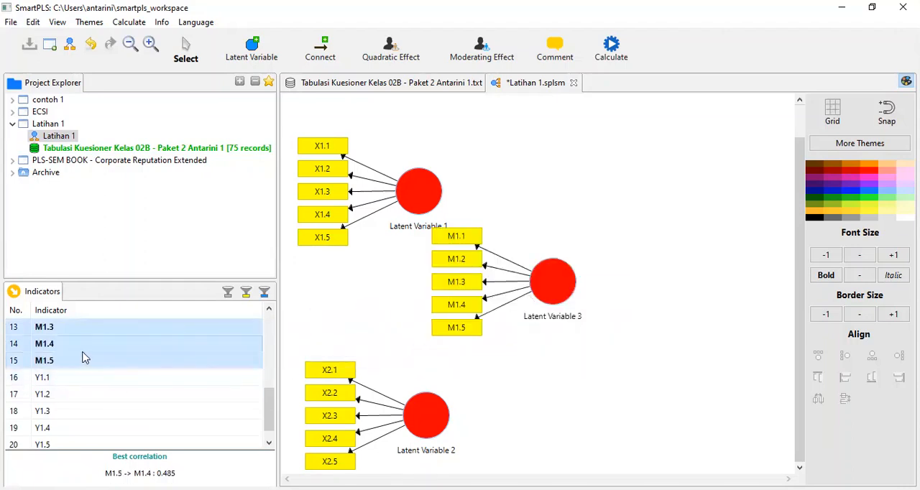
# Add a fourth latent variable with indicators Y1.1 to Y1.5, placed well to the right of the M construct.
pyautogui.click(68, 379)
pyautogui.scroll(-1, 144, 339)
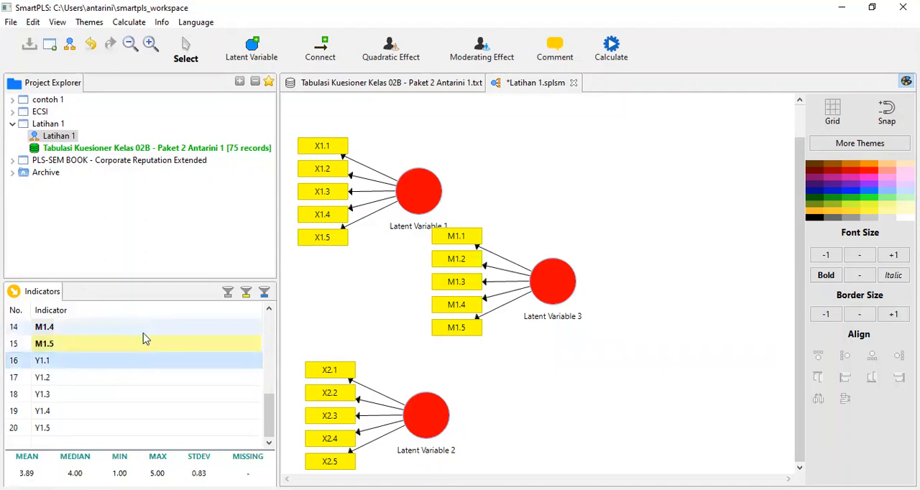
pyautogui.keyDown('ctrl'); pyautogui.click(51, 361); pyautogui.keyUp('ctrl')
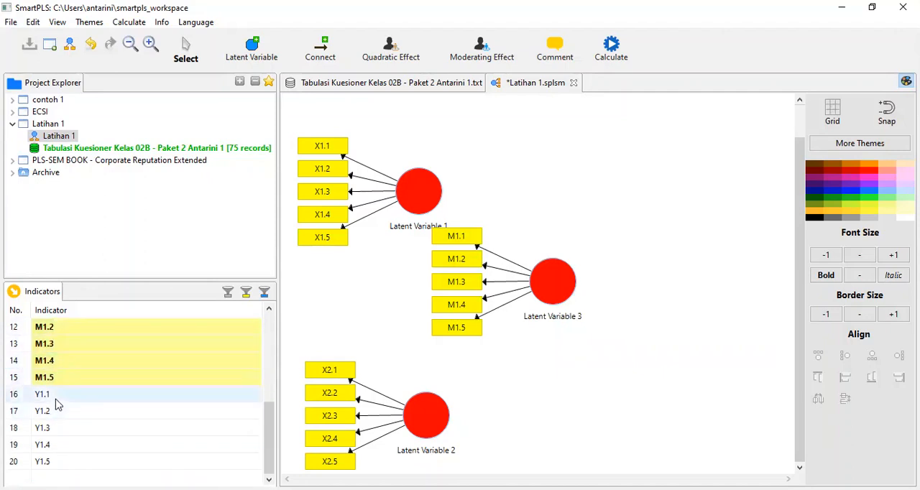
pyautogui.moveTo(56, 401); pyautogui.dragTo(60, 444)
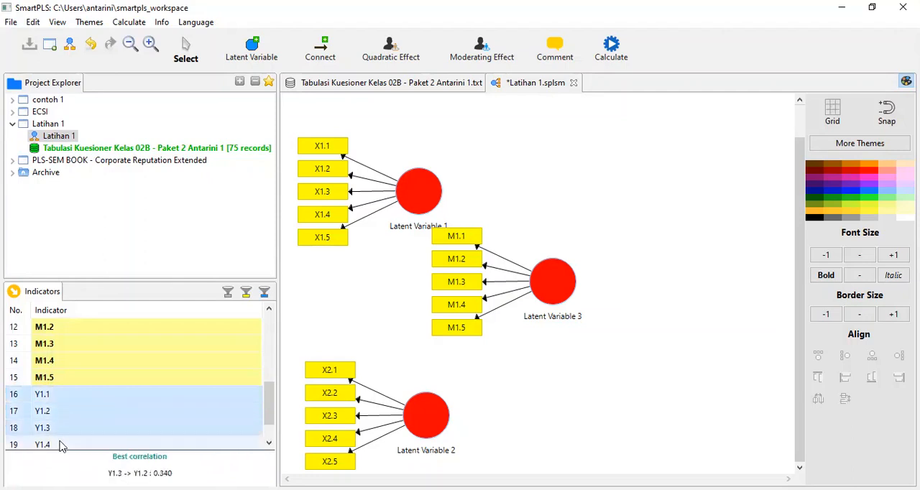
pyautogui.scroll(-1, 144, 410)
pyautogui.keyDown('ctrl'); pyautogui.click(72, 429); pyautogui.keyUp('ctrl')
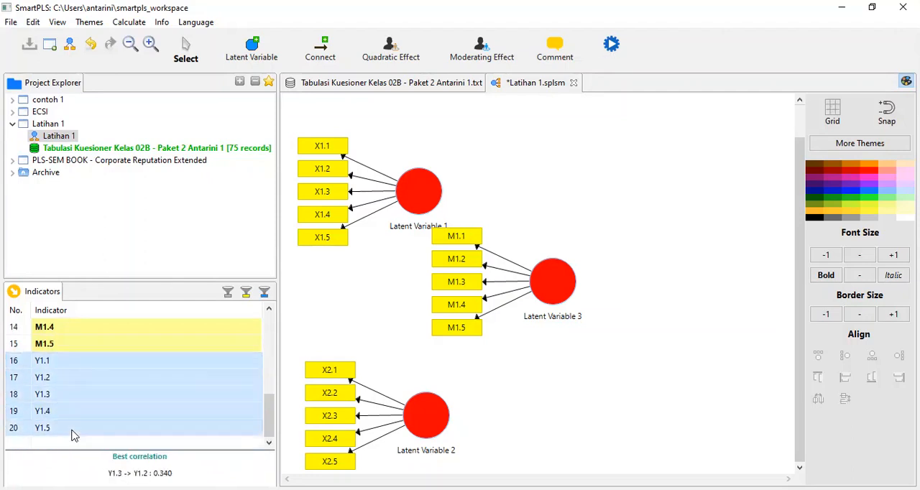
pyautogui.moveTo(83, 401); pyautogui.dragTo(625, 291)
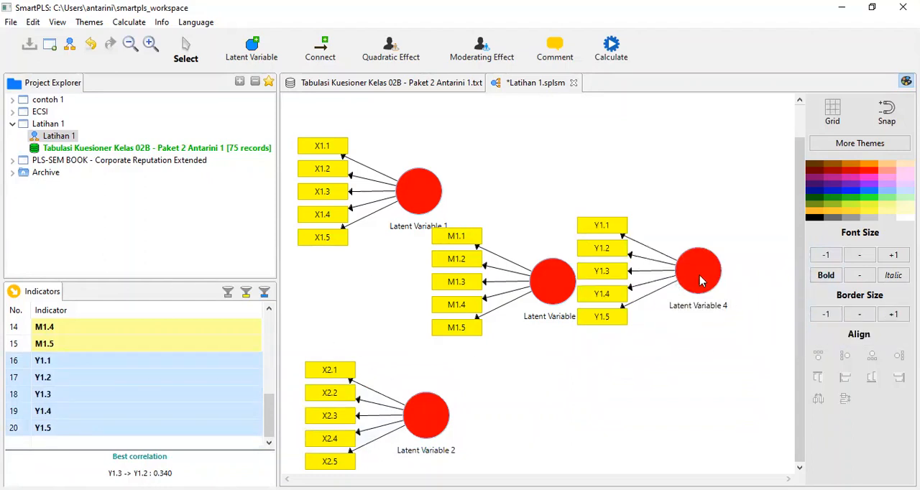
pyautogui.moveTo(701, 281); pyautogui.dragTo(753, 286)
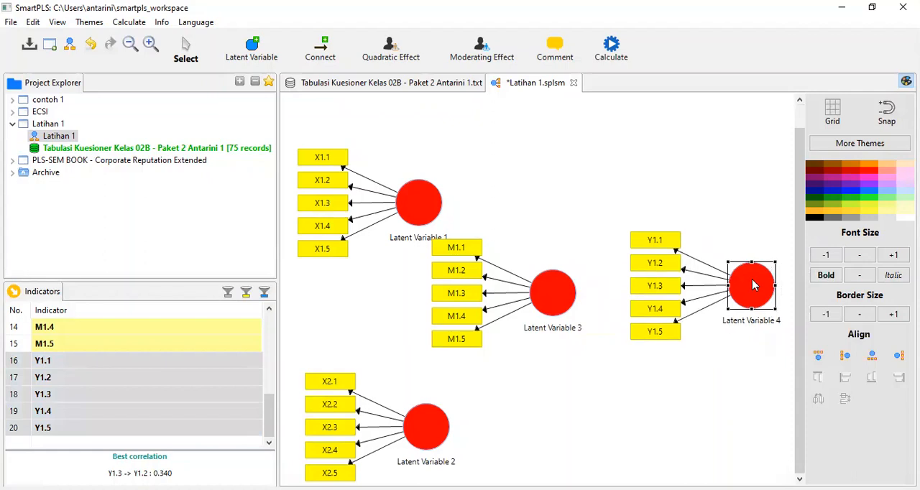
# Spread the constructs apart by moving X1 up and X2 down, with M centred between them.
pyautogui.moveTo(546, 298); pyautogui.dragTo(542, 333)
pyautogui.moveTo(423, 207); pyautogui.dragTo(424, 171)
pyautogui.moveTo(434, 430); pyautogui.dragTo(448, 453)
pyautogui.moveTo(554, 339); pyautogui.dragTo(540, 318)
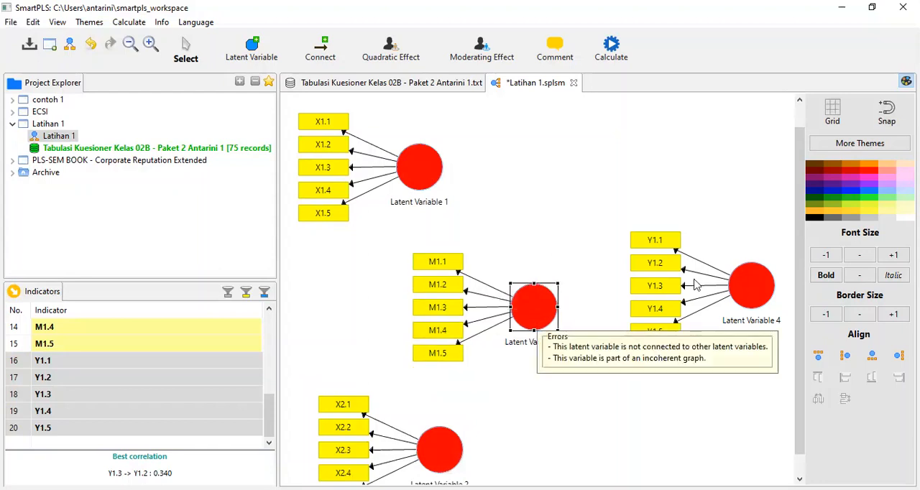
# Move the Y construct closer to M and align its indicators on the right side of the circle.
pyautogui.click(750, 293)
pyautogui.moveTo(750, 292); pyautogui.dragTo(663, 309)
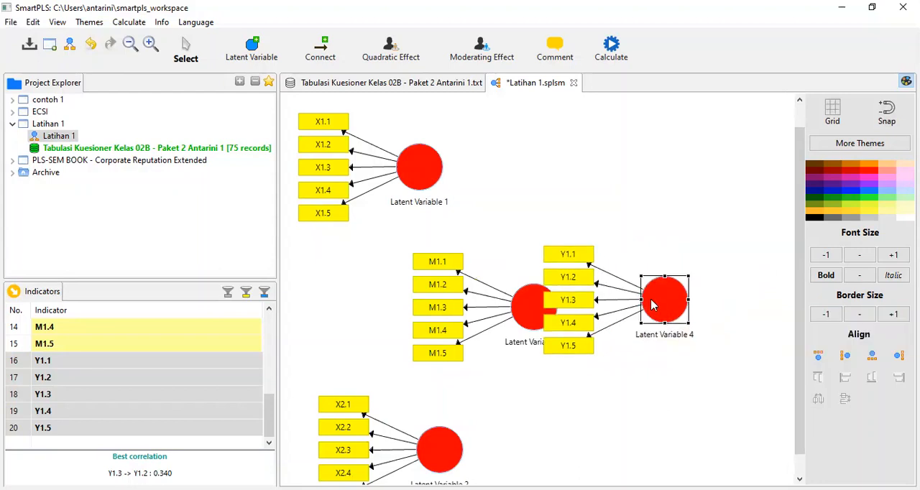
pyautogui.rightClick(653, 306)
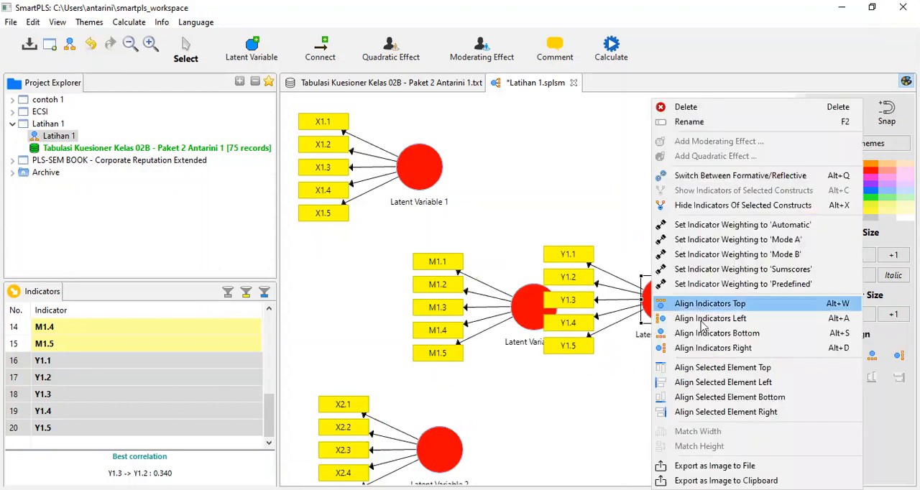
pyautogui.click(726, 350)
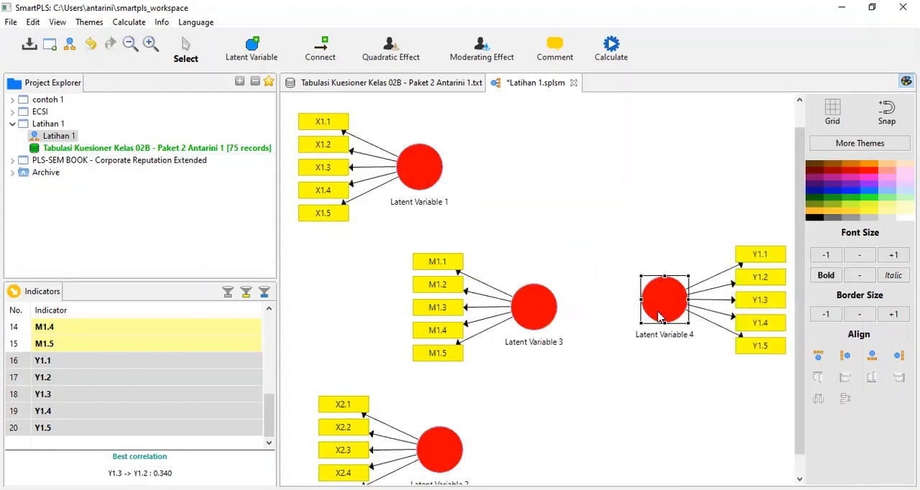
pyautogui.moveTo(660, 317)
pyautogui.mouseDown()
pyautogui.moveTo(633, 318)
pyautogui.moveTo(642, 317)
pyautogui.mouseUp()
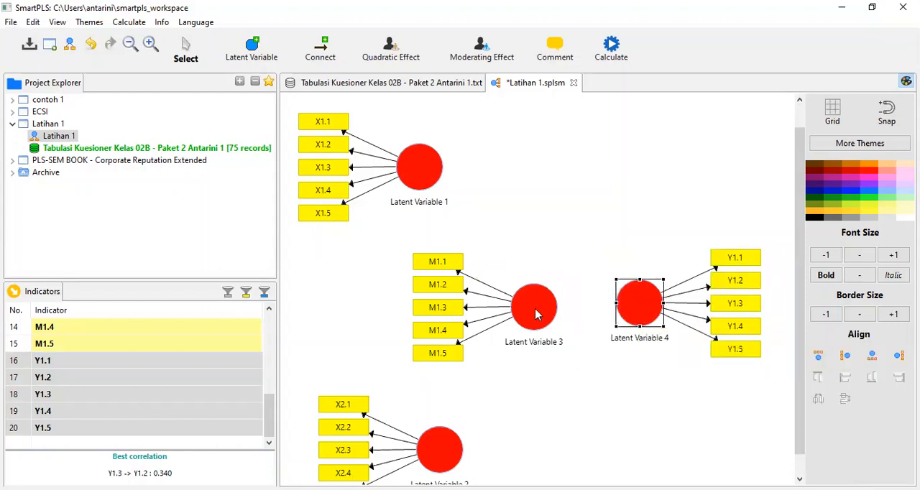
pyautogui.moveTo(647, 312); pyautogui.dragTo(672, 312)
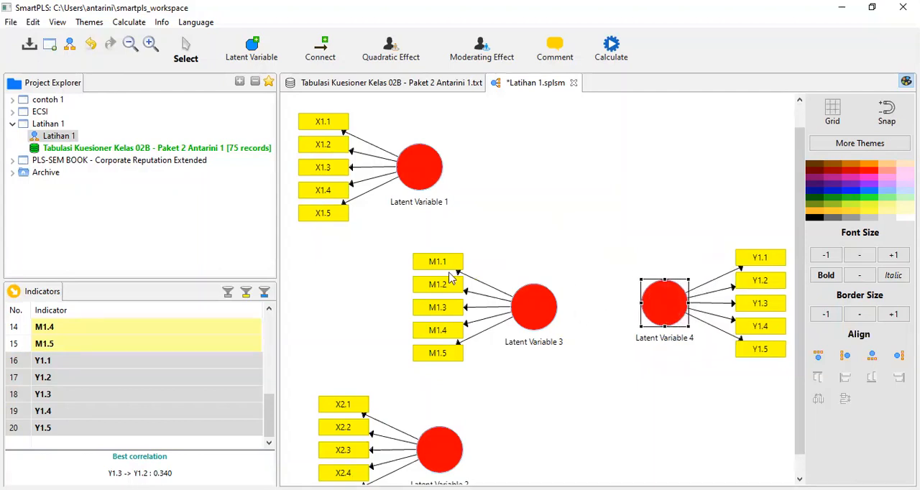
# Rearrange the constructs so X1 and X2 sit above and below M without overlap, and Y is roughly level with M.
pyautogui.moveTo(436, 453); pyautogui.dragTo(448, 428)
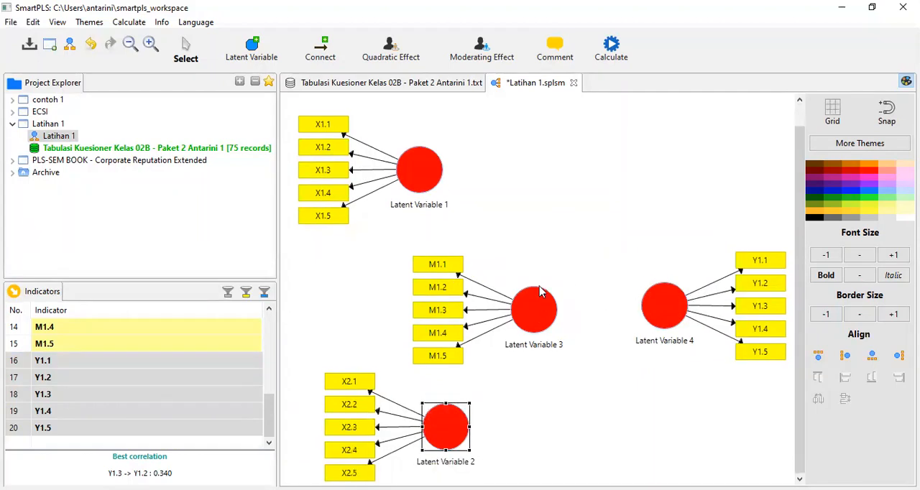
pyautogui.moveTo(434, 178); pyautogui.dragTo(434, 208)
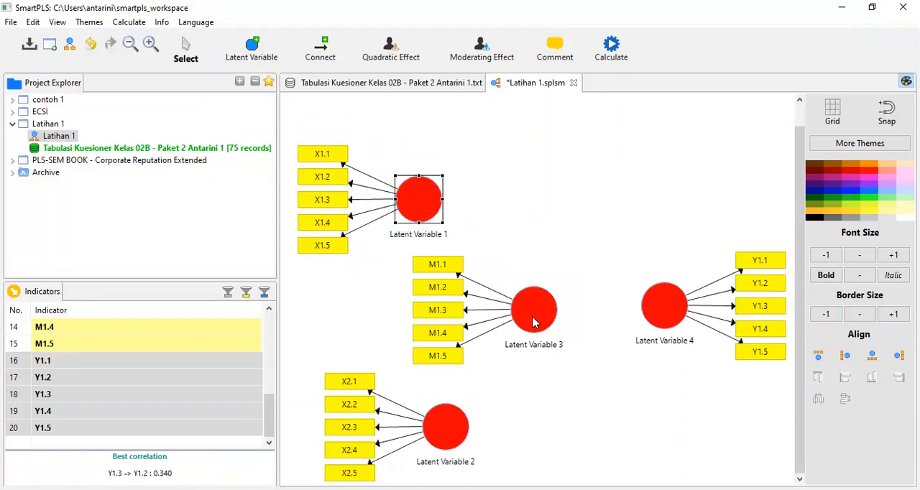
pyautogui.moveTo(534, 323); pyautogui.dragTo(547, 322)
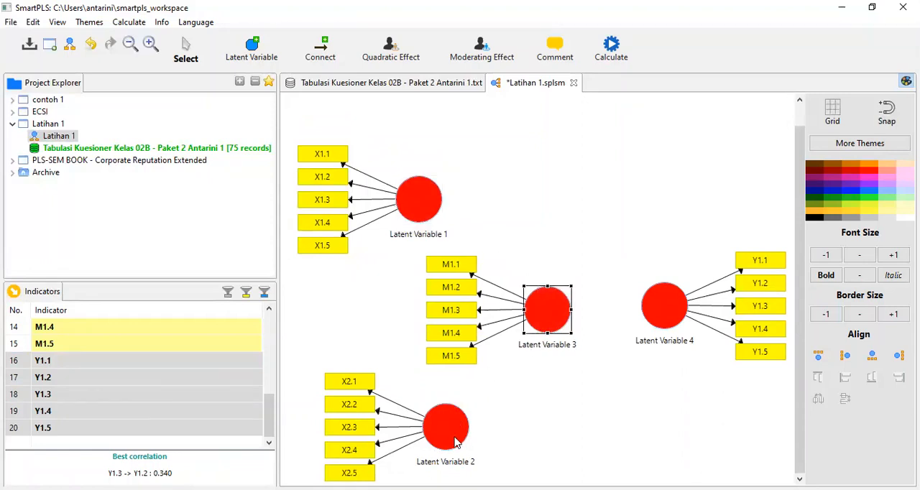
pyautogui.moveTo(456, 441); pyautogui.dragTo(460, 426)
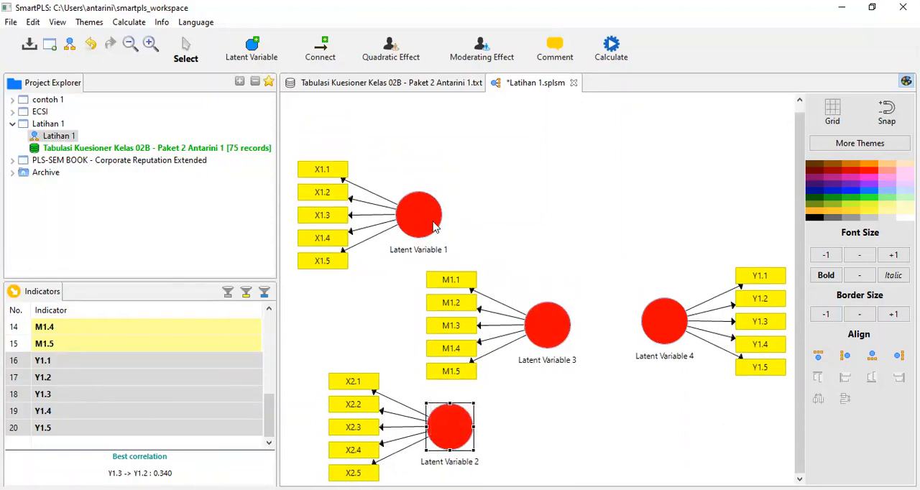
pyautogui.moveTo(431, 225); pyautogui.dragTo(447, 188)
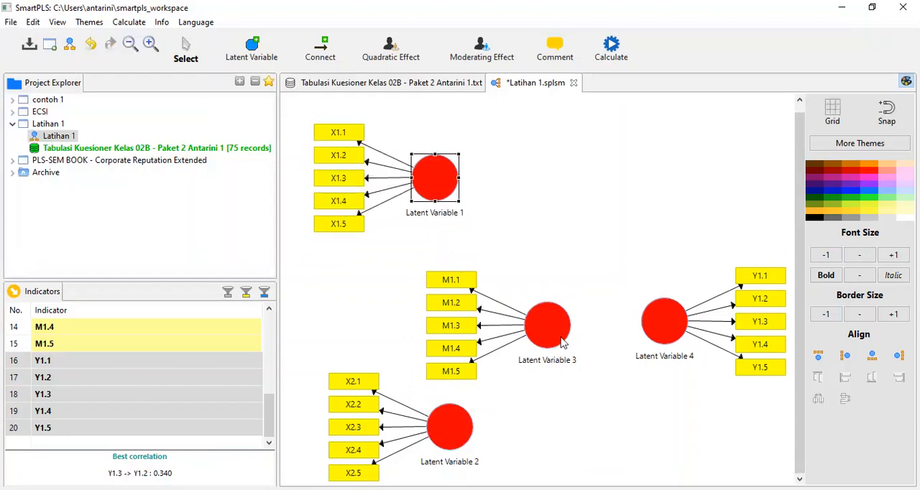
pyautogui.click(554, 311)
pyautogui.moveTo(553, 311); pyautogui.dragTo(555, 274)
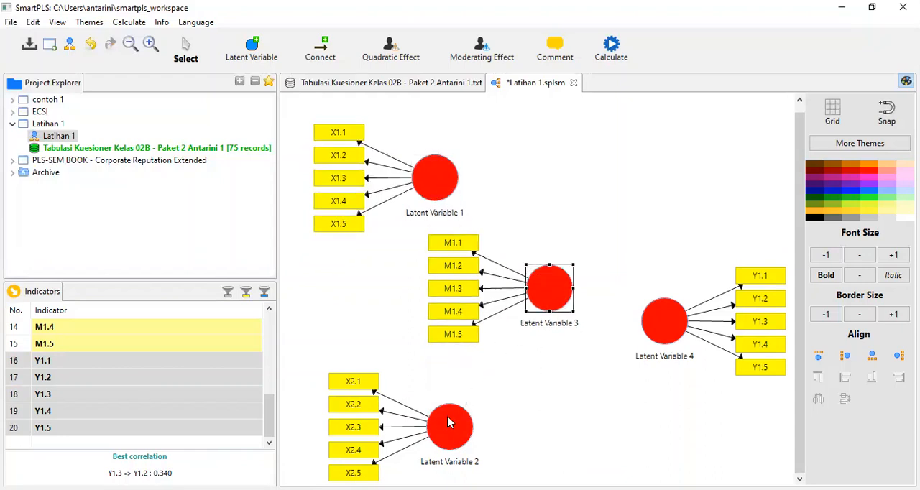
pyautogui.moveTo(448, 422); pyautogui.dragTo(447, 406)
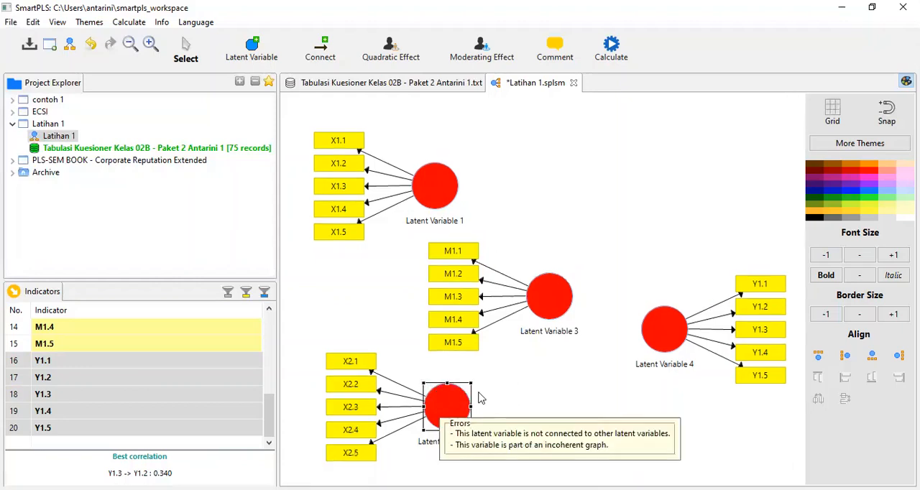
pyautogui.moveTo(670, 335); pyautogui.dragTo(666, 318)
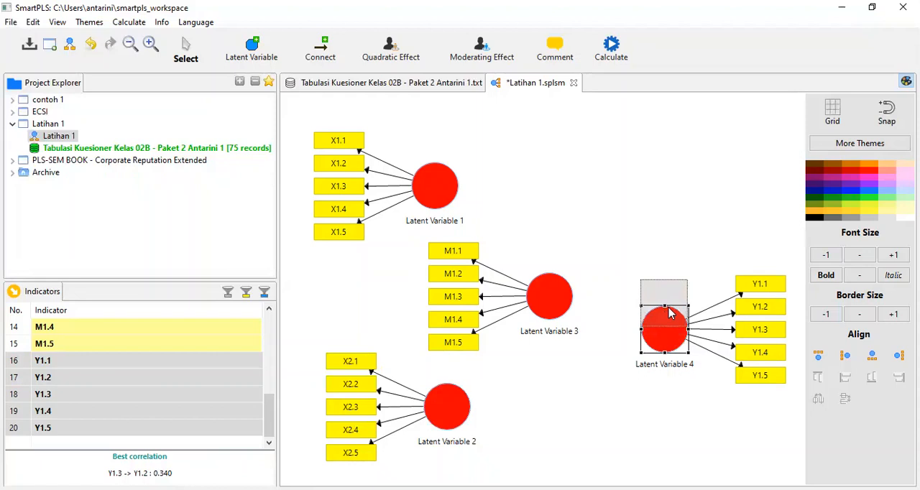
pyautogui.moveTo(669, 313); pyautogui.dragTo(669, 311)
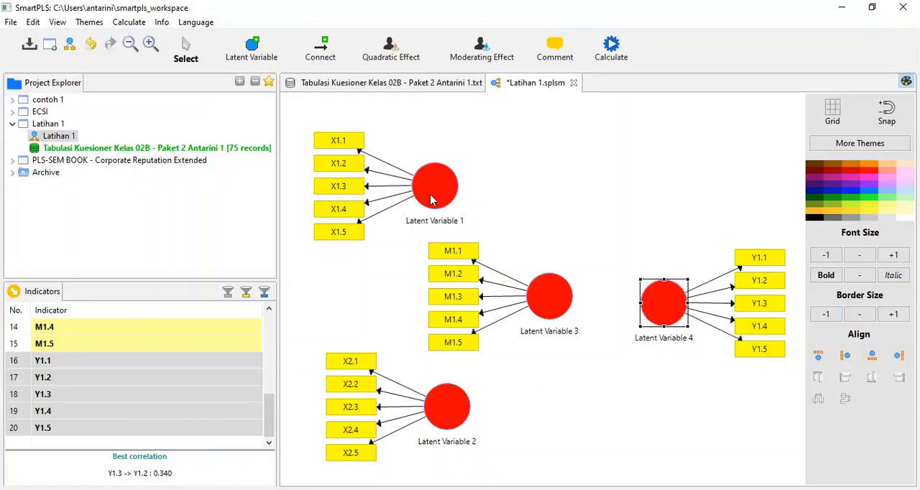
# Rename Latent Variable 1, the X1 construct, as Budaya Organisasi.
pyautogui.moveTo(432, 200)
pyautogui.click(431, 201)
pyautogui.rightClick(431, 201)
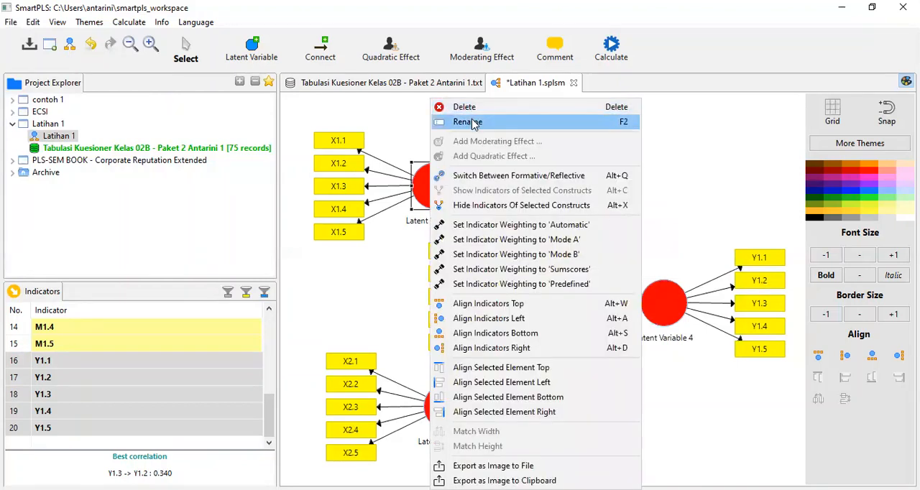
pyautogui.click(468, 122)
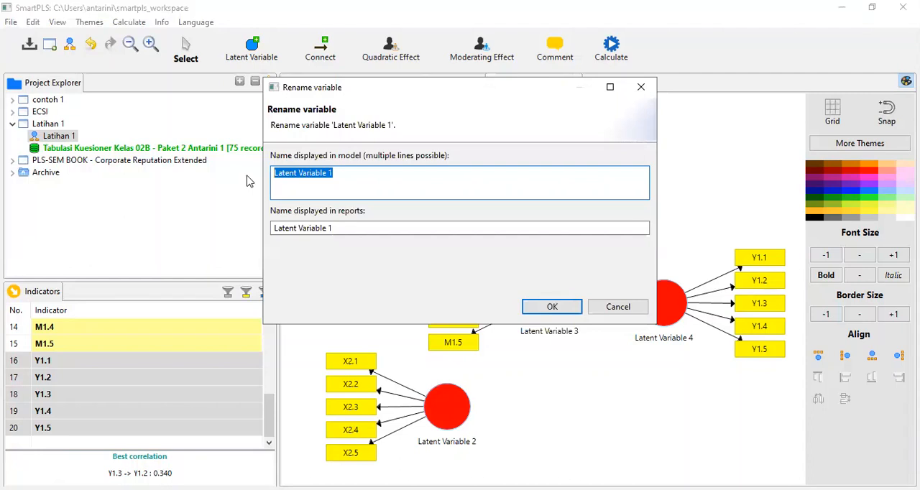
pyautogui.write('Buda')
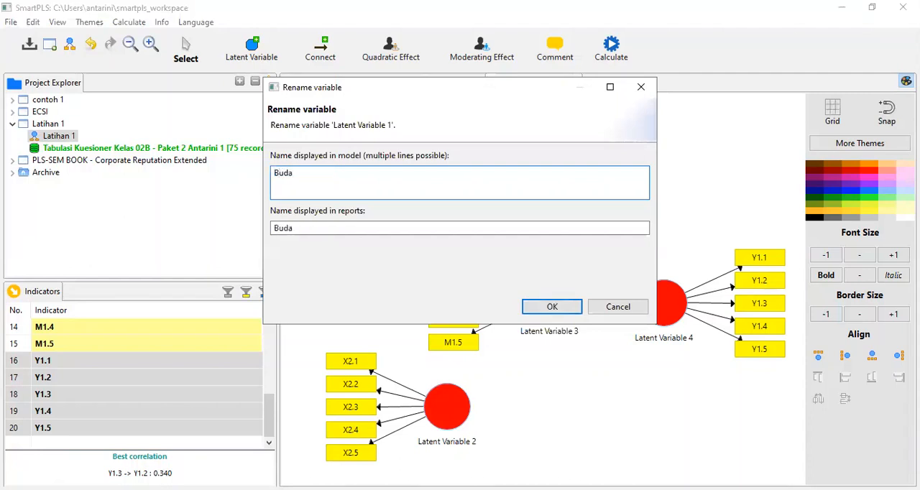
pyautogui.write('ya')
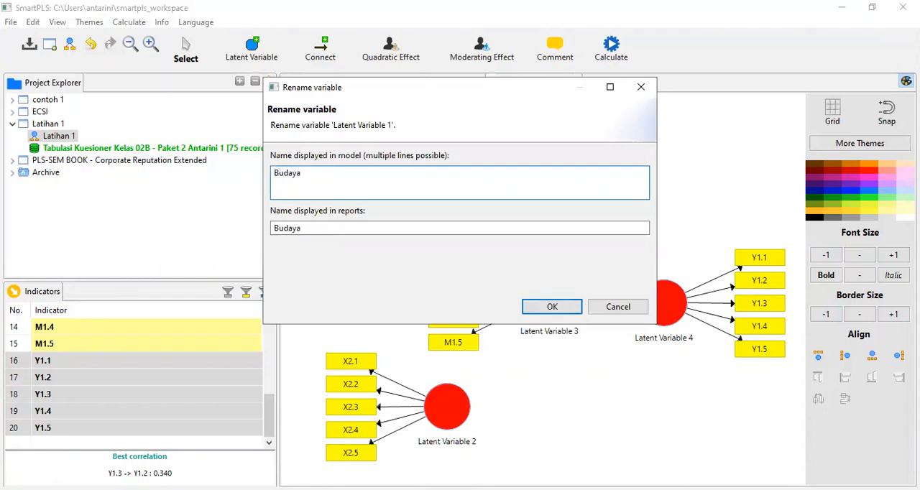
pyautogui.write(' Organisasi')
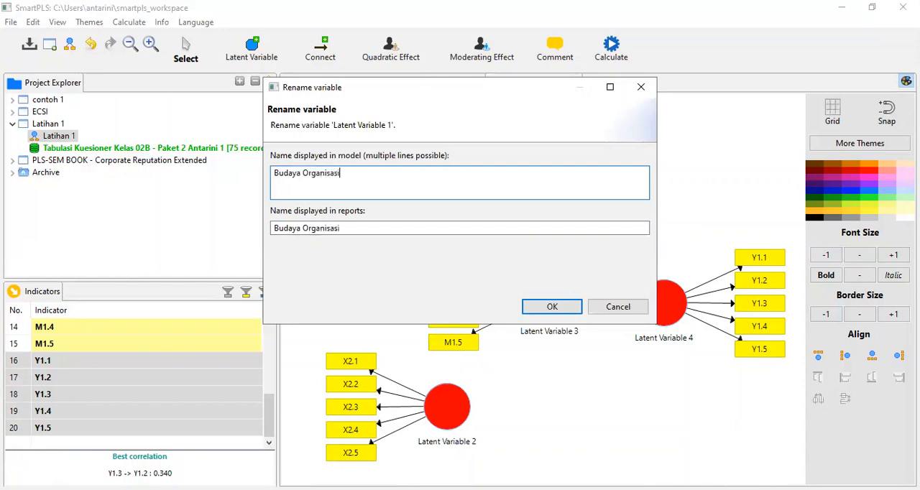
pyautogui.click(552, 307)
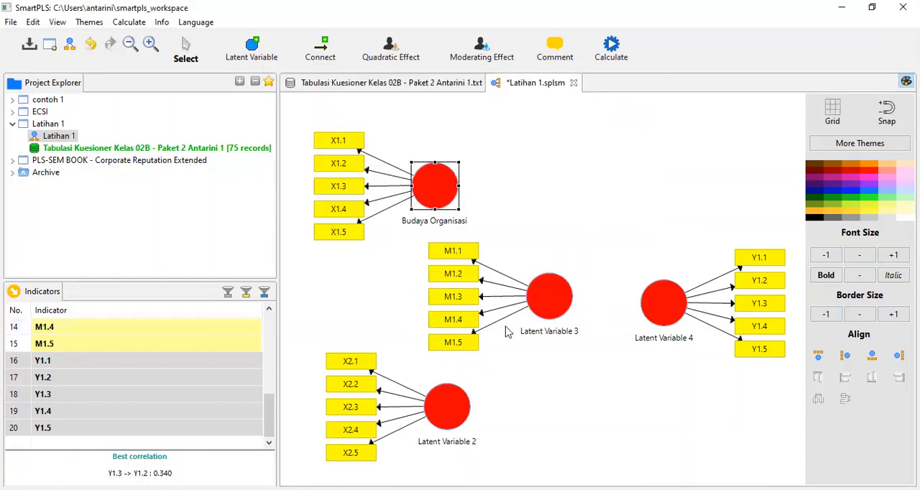
# Nudge the Y construct level with the M construct and rename Latent Variable 2 as Kepemimpinan.
pyautogui.click(674, 311)
pyautogui.moveTo(674, 310); pyautogui.dragTo(675, 305)
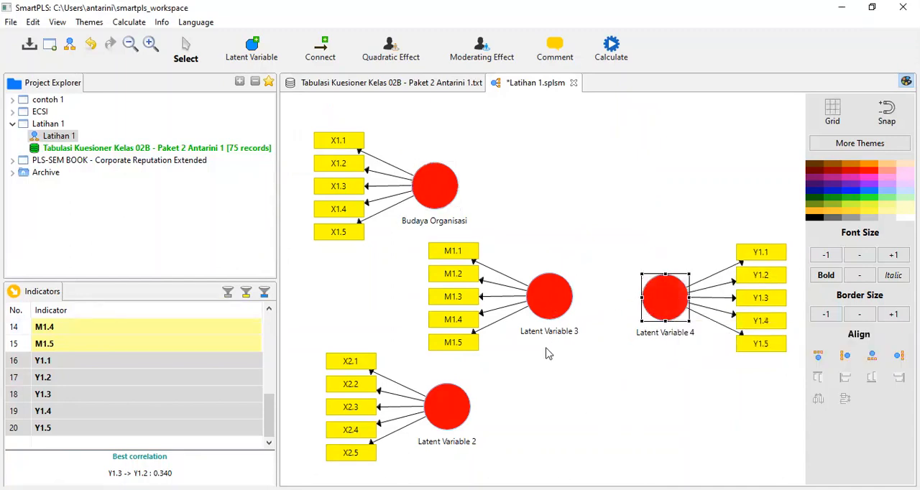
pyautogui.click(450, 412)
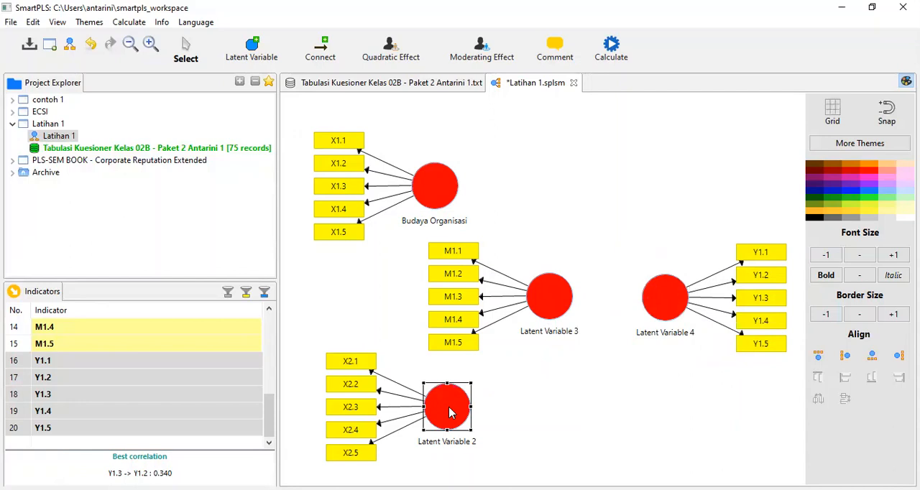
pyautogui.rightClick(450, 412)
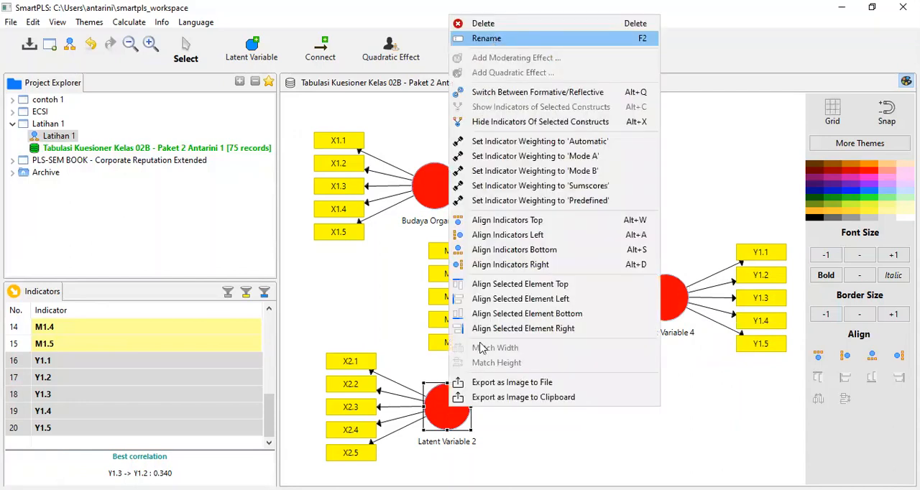
pyautogui.click(489, 38)
pyautogui.write('Kepemin')
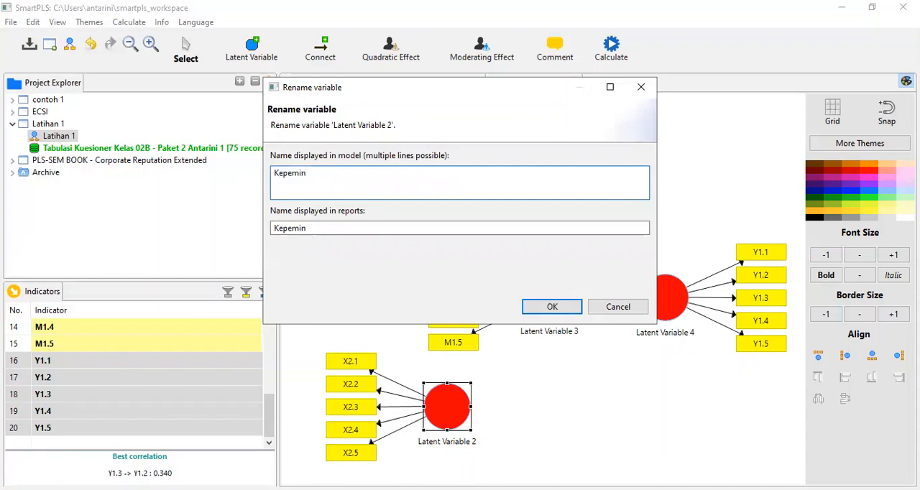
pyautogui.press('BackSpace')
pyautogui.write('mpinan')
pyautogui.click(552, 307)
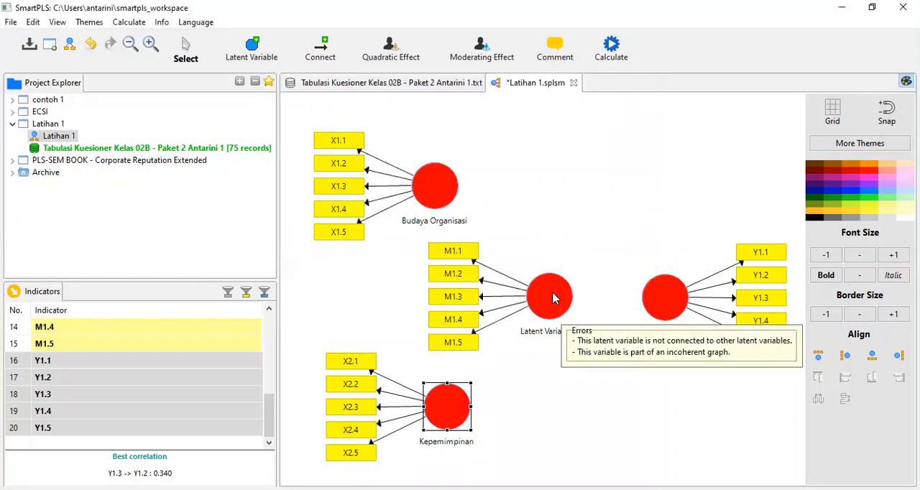
# Rename Latent Variable 3, the M construct, as Kepuasan.
pyautogui.rightClick(554, 299)
pyautogui.click(602, 122)
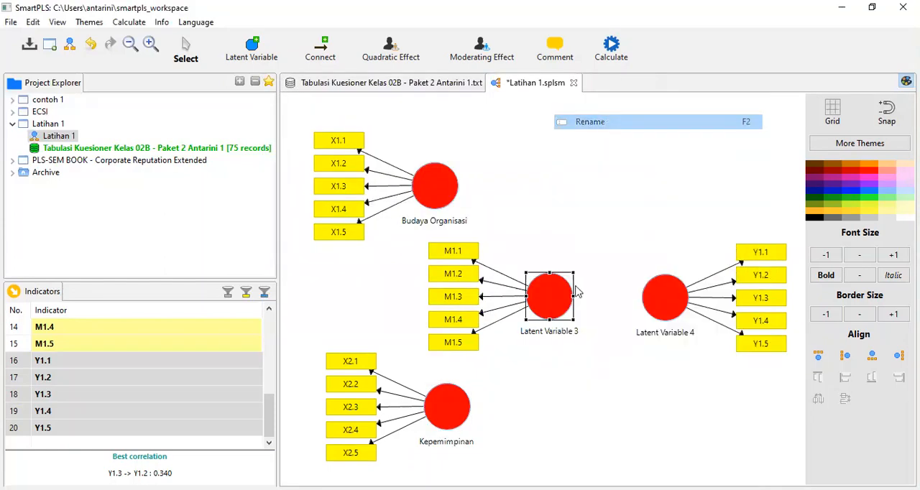
pyautogui.press('BackSpace')
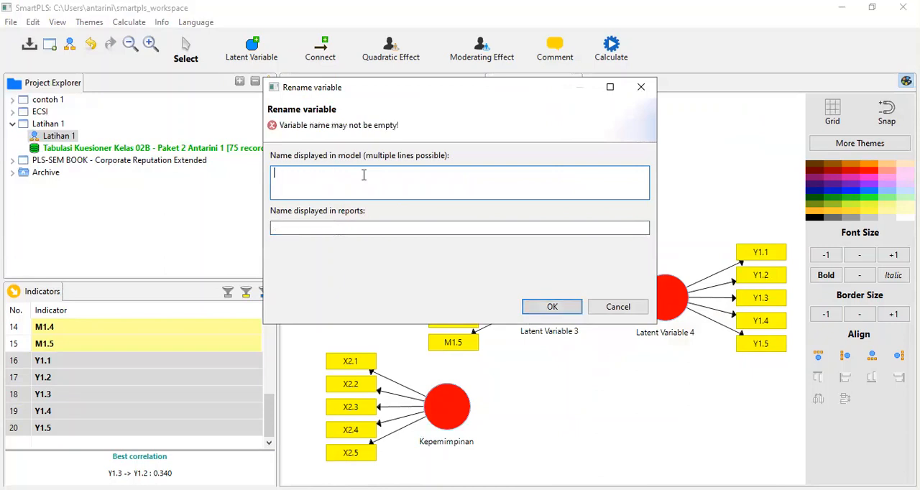
pyautogui.write('Kepuasan')
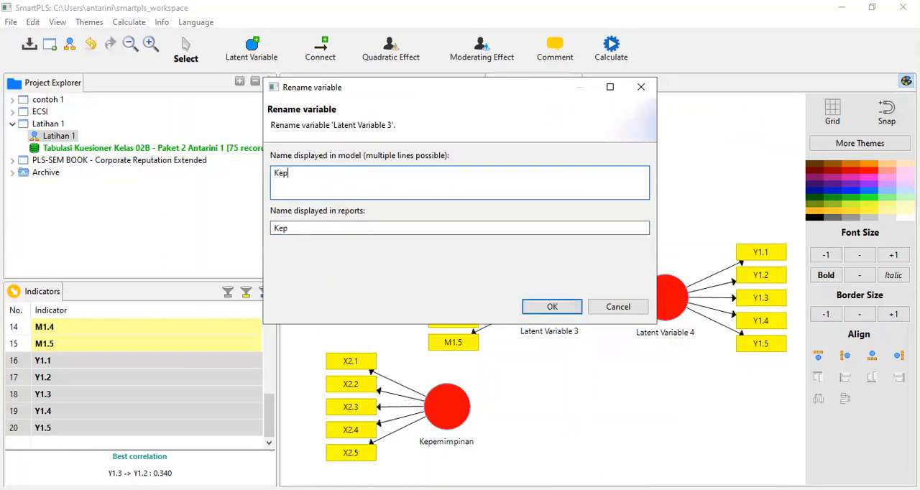
pyautogui.click(549, 309)
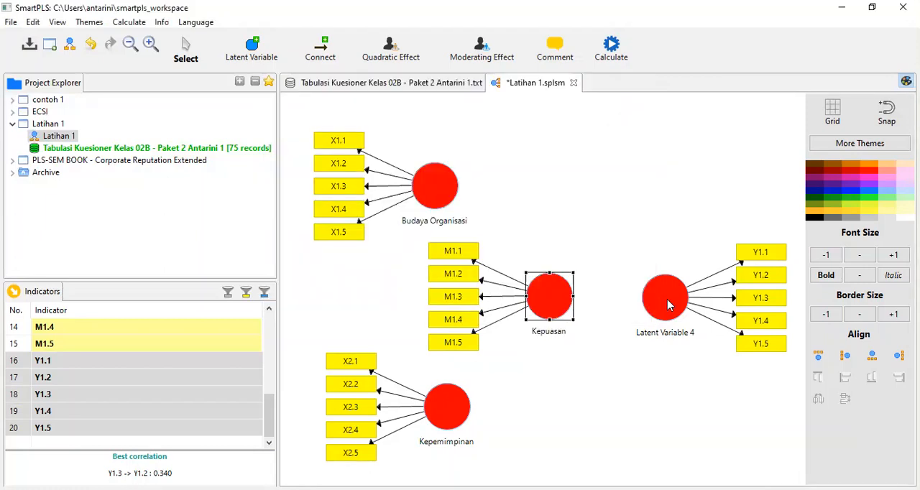
# Rename Latent Variable 4, the Y construct, as Kinerja, and shift the Kepuasan construct slightly towards it.
pyautogui.click(667, 305)
pyautogui.rightClick(667, 305)
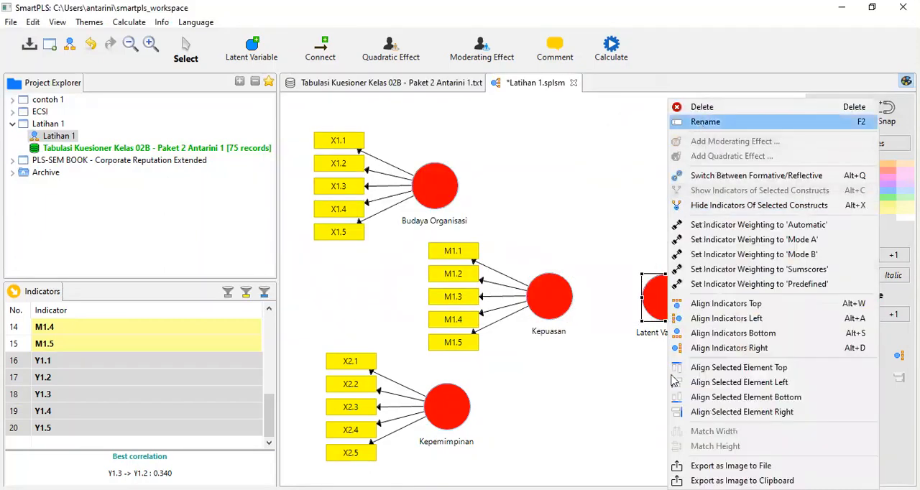
pyautogui.click(705, 123)
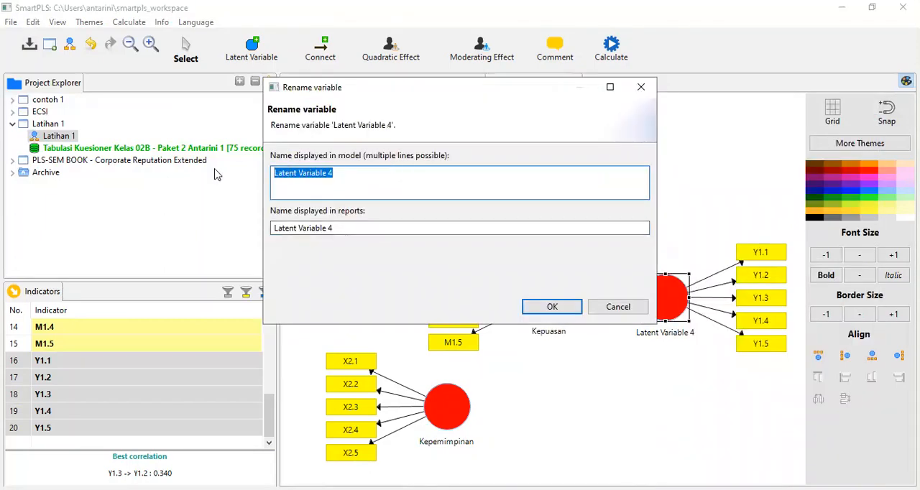
pyautogui.write('Kinerja')
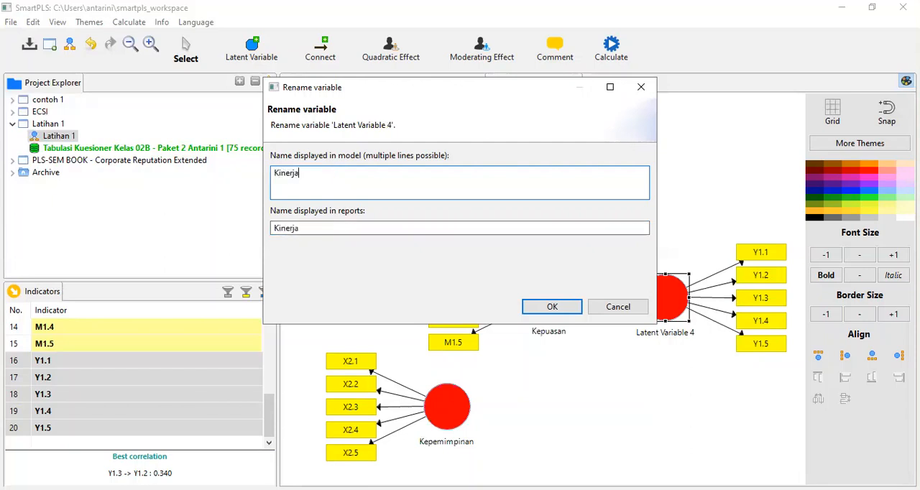
pyautogui.click(539, 308)
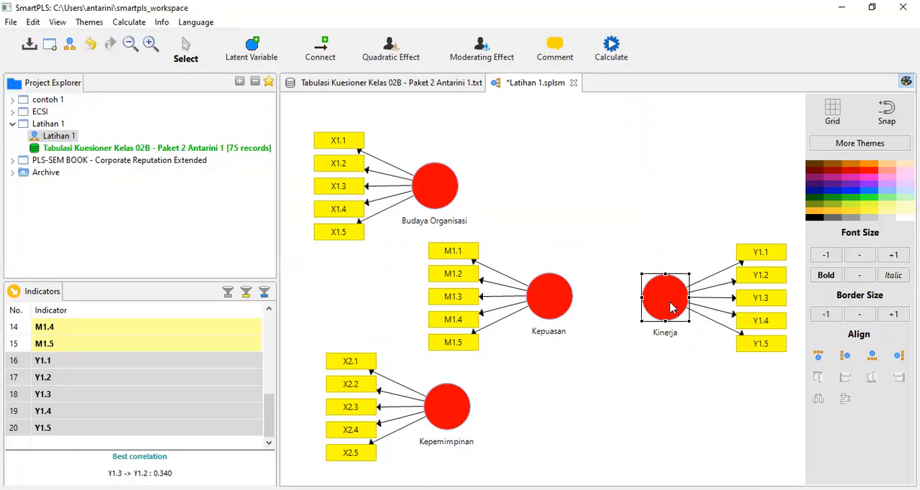
pyautogui.moveTo(551, 302); pyautogui.dragTo(559, 302)
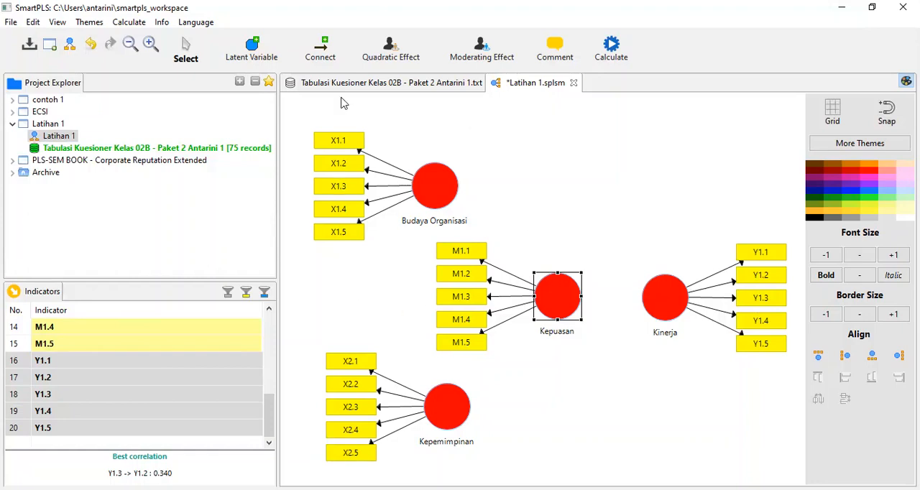
# Connect Budaya Organisasi and Kepemimpinan each to Kinerja with direct paths.
pyautogui.click(326, 50)
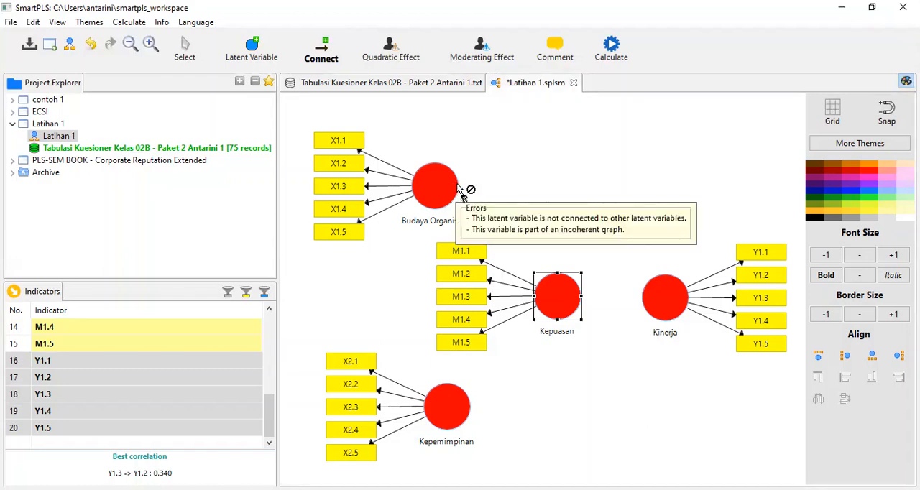
pyautogui.moveTo(460, 186); pyautogui.dragTo(661, 289)
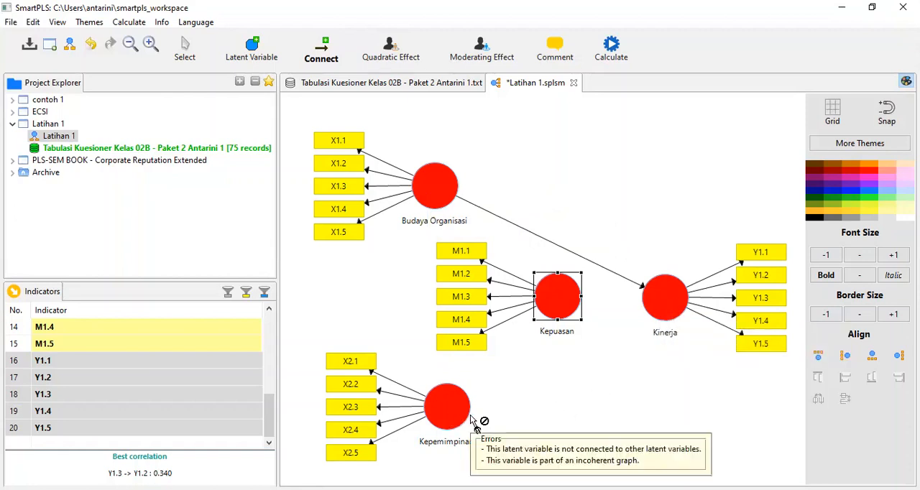
pyautogui.moveTo(469, 415); pyautogui.dragTo(662, 309)
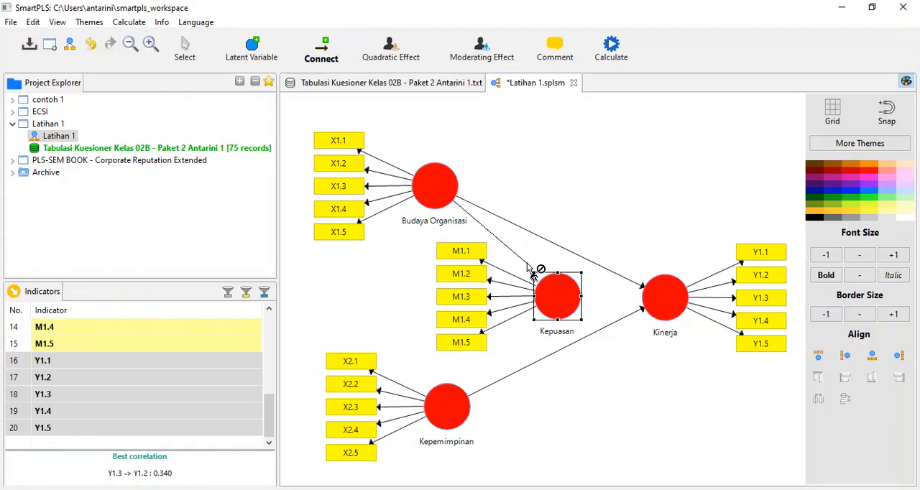
# Add the mediation paths from Budaya Organisasi and Kepemimpinan to Kepuasan, and from Kepuasan to Kinerja.
pyautogui.click(564, 300)
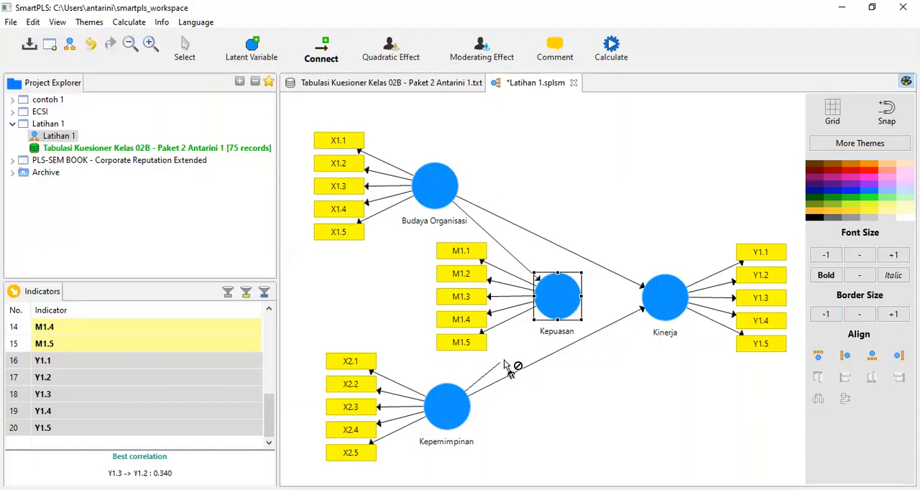
pyautogui.click(557, 311)
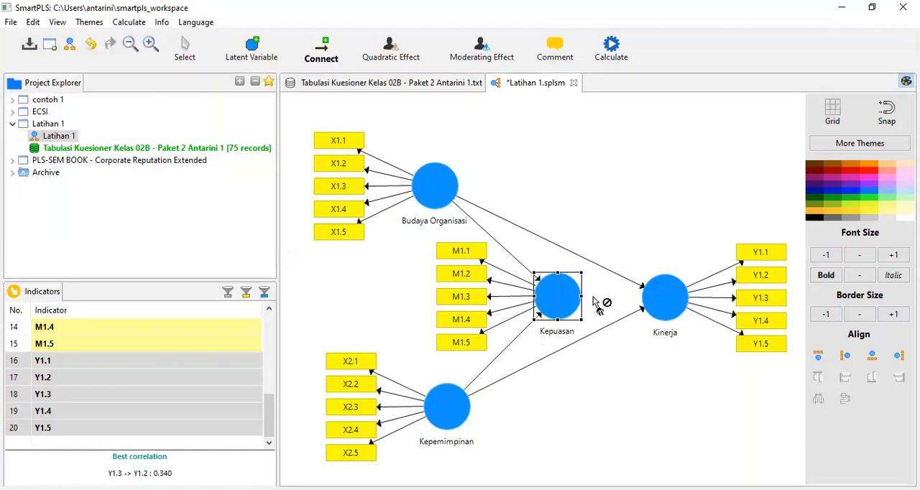
pyautogui.moveTo(579, 308); pyautogui.dragTo(649, 303)
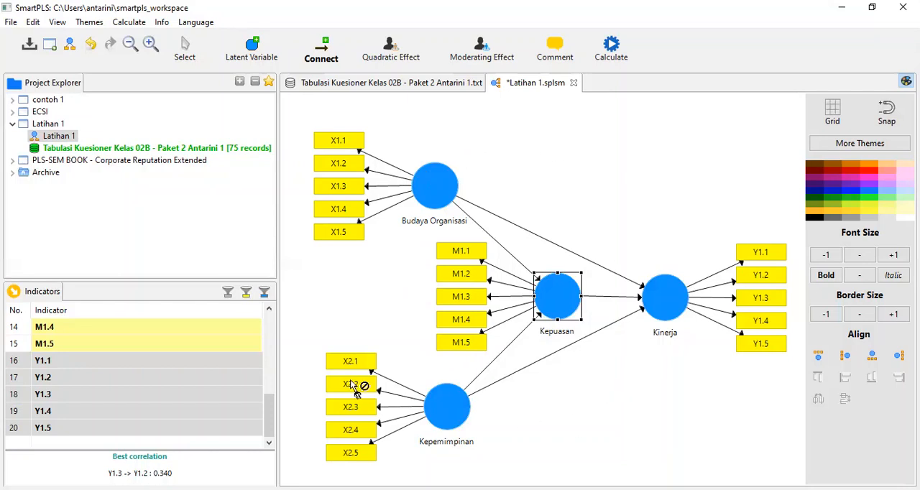
# Run the PLS Algorithm on the Latihan 1 model with the default settings and open the full report.
pyautogui.click(134, 25)
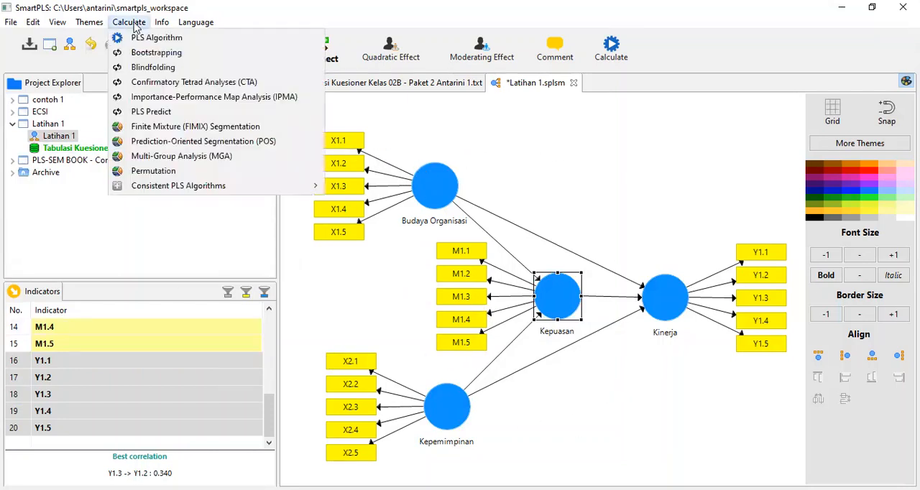
pyautogui.click(151, 43)
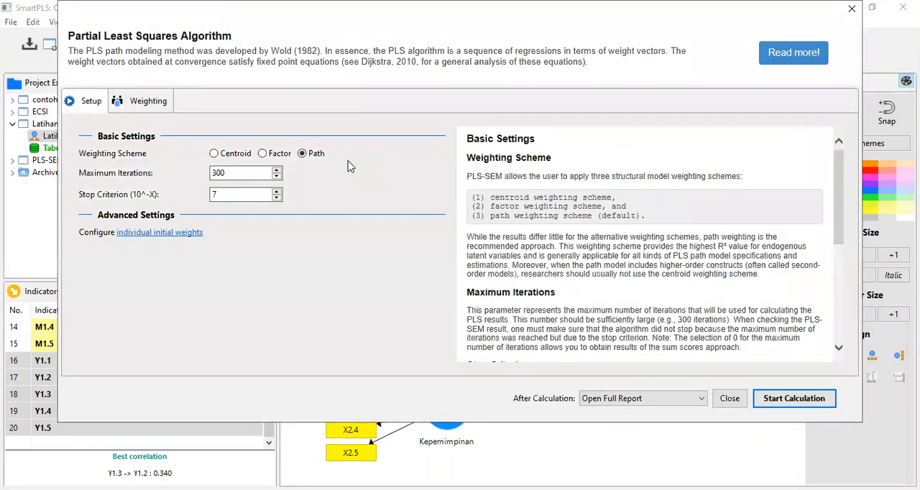
pyautogui.click(785, 404)
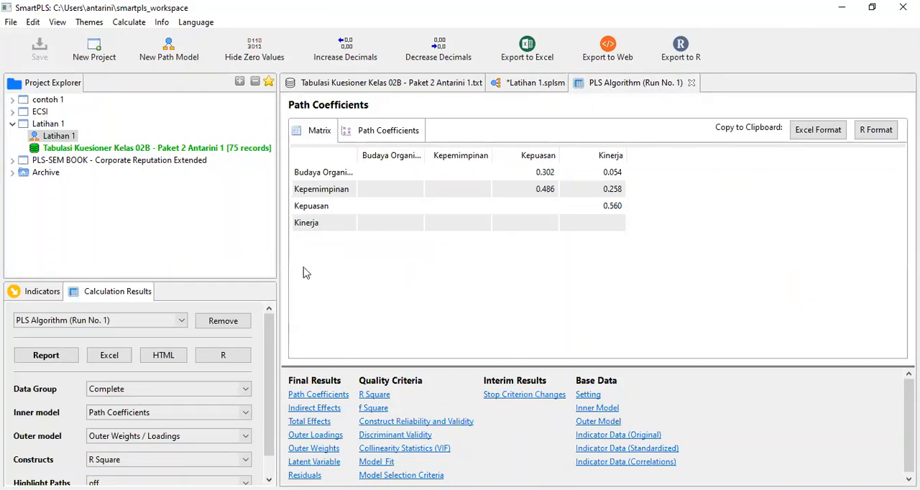
# Examine the Outer Loadings matrix for all M, X1, X2 and Y indicators in the PLS Algorithm report.
pyautogui.click(314, 436)
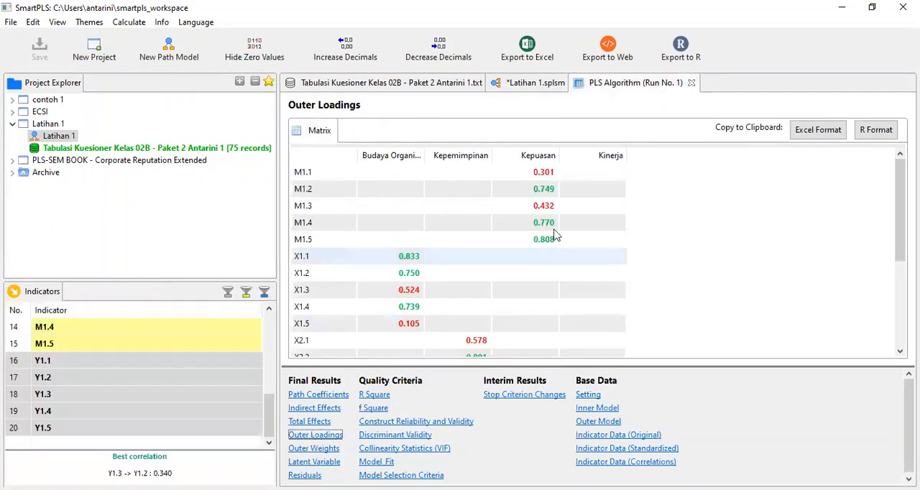
pyautogui.scroll(-3, 503, 251)
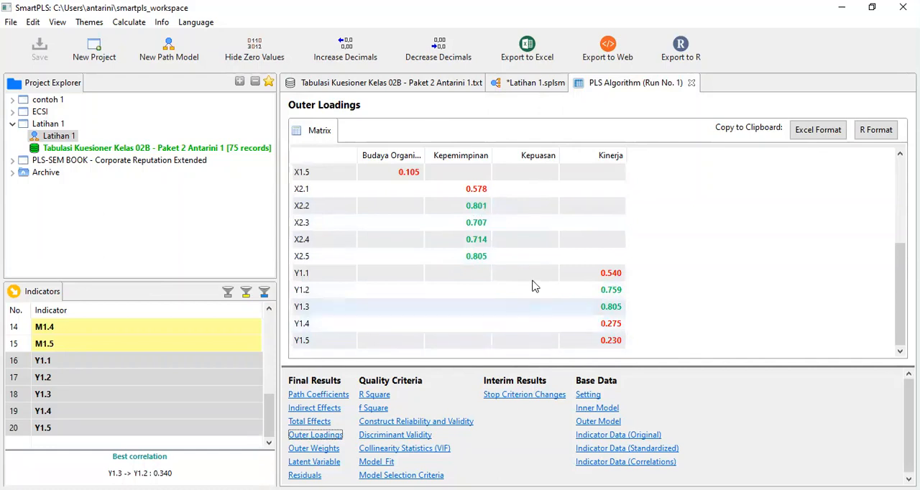
pyautogui.scroll(2, 535, 281)
pyautogui.scroll(-2, 540, 264)
pyautogui.scroll(3, 532, 284)
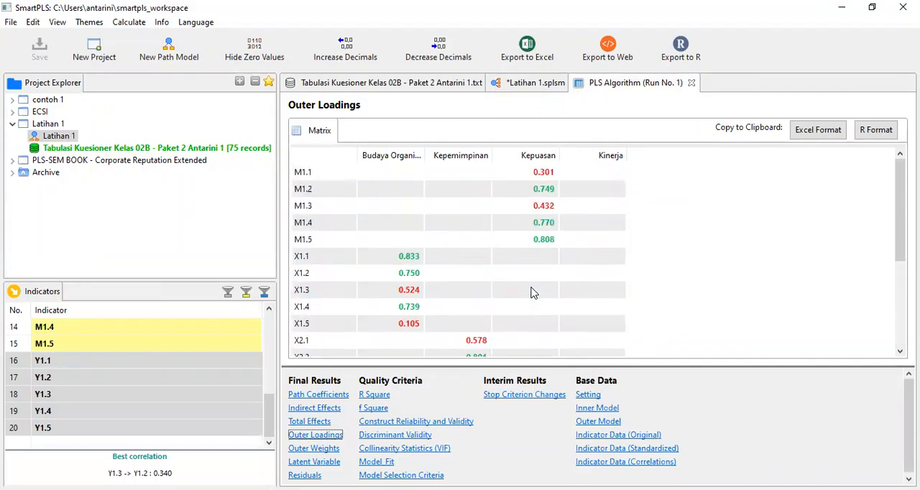
pyautogui.scroll(-3, 530, 244)
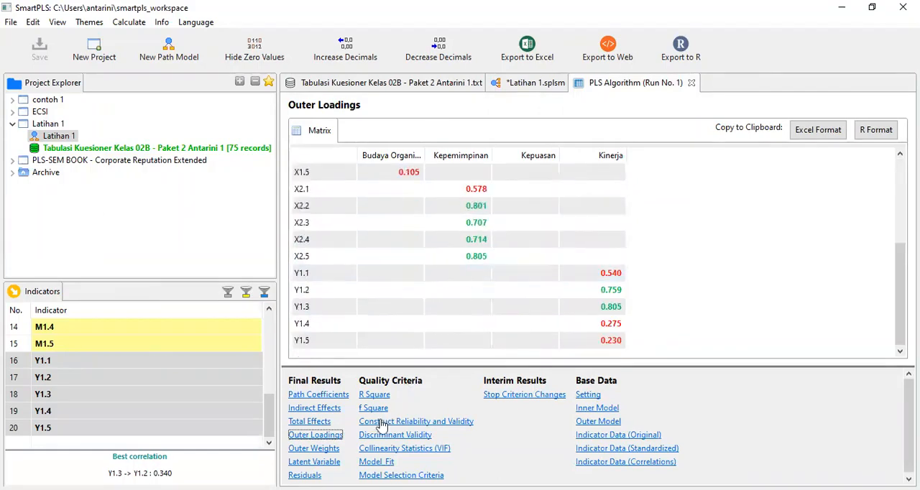
pyautogui.scroll(2, 452, 298)
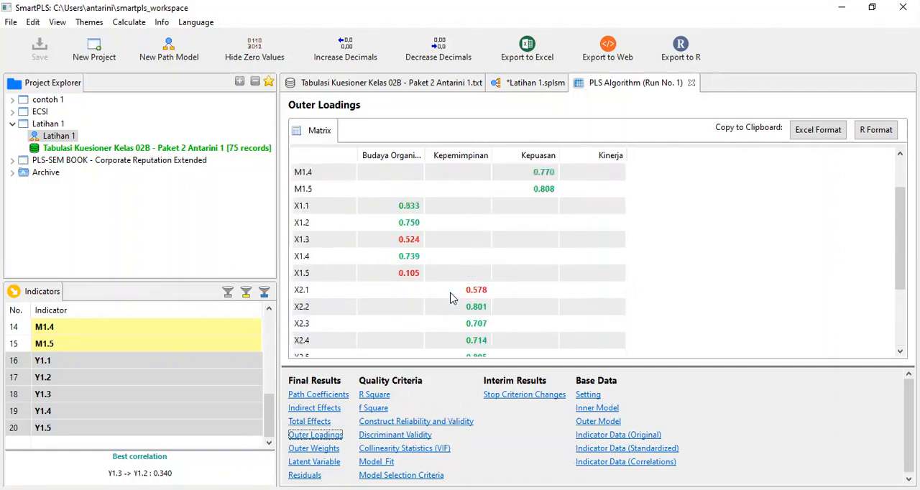
pyautogui.scroll(1, 504, 294)
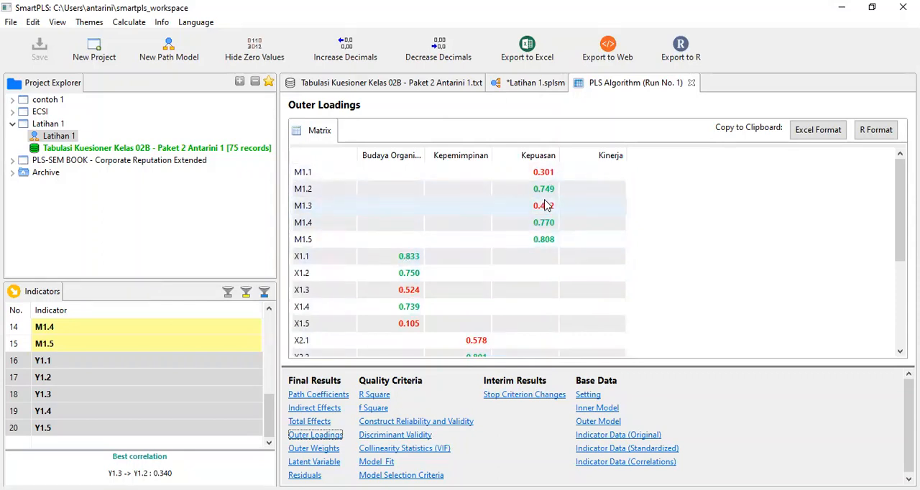
pyautogui.scroll(-1, 559, 195)
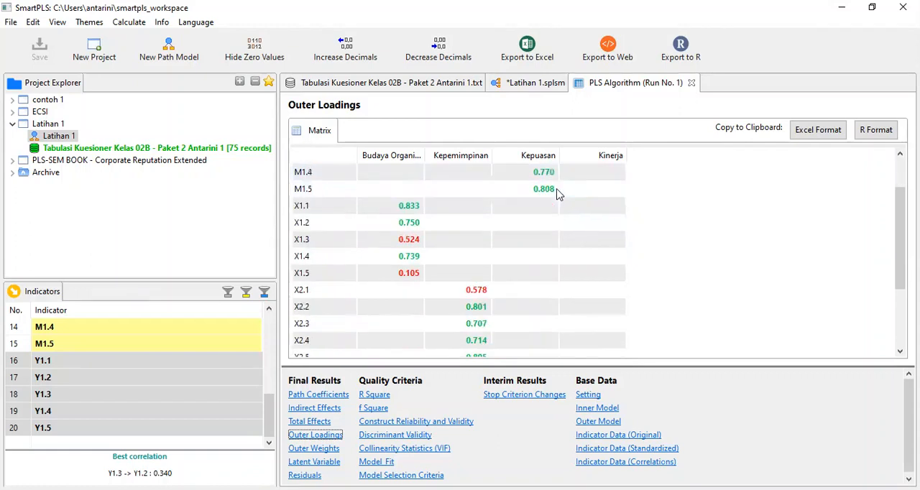
pyautogui.scroll(-1, 562, 199)
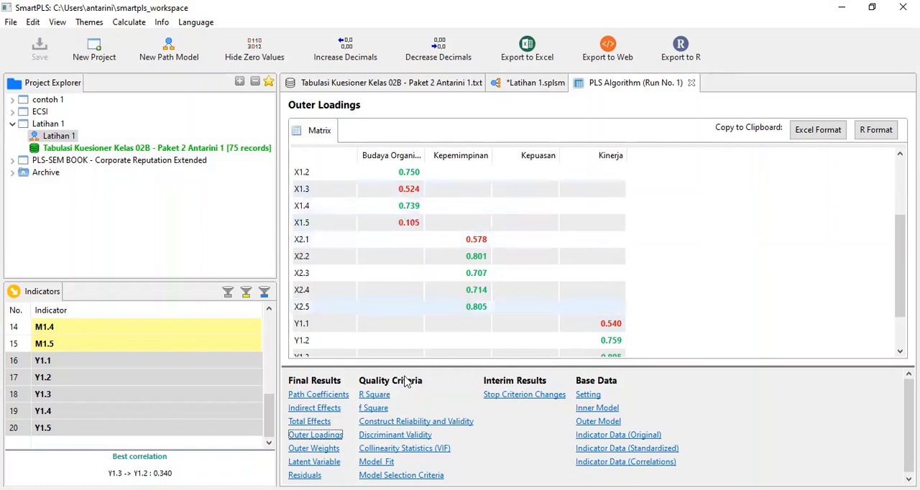
# Show Construct Reliability and Validity, widening the Cronbach's Alpha, Composite Reliability and AVE columns so their headings read in full.
pyautogui.click(382, 426)
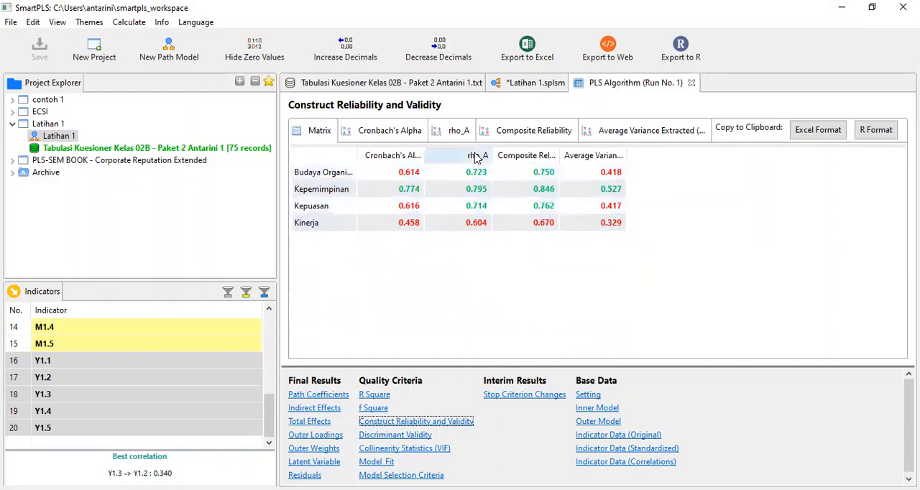
pyautogui.click(392, 155)
pyautogui.moveTo(450, 155); pyautogui.dragTo(446, 156)
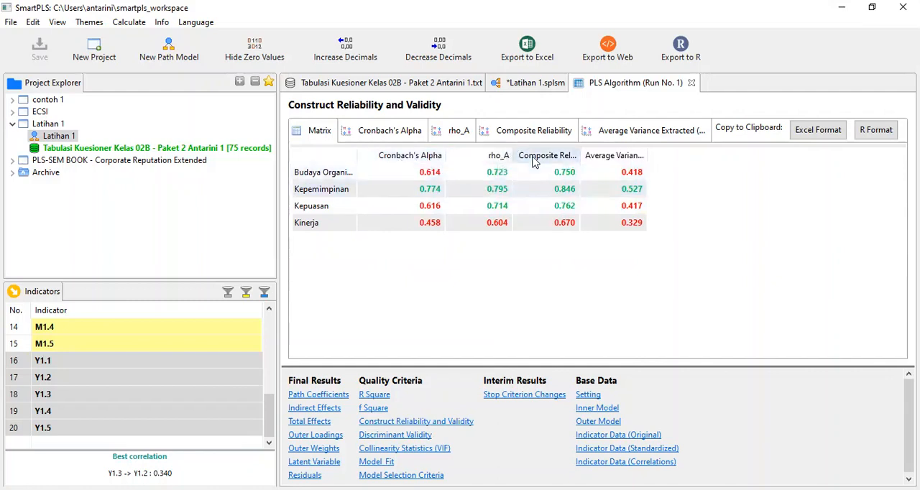
pyautogui.moveTo(580, 155); pyautogui.dragTo(620, 155)
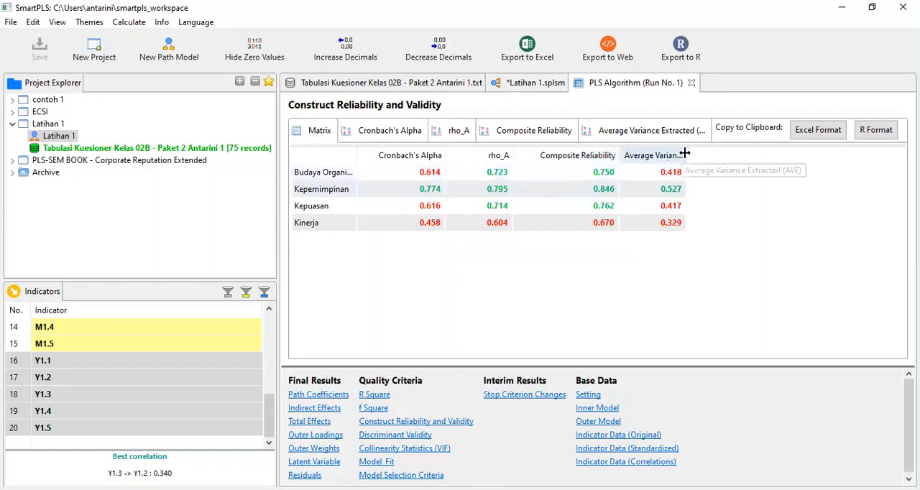
pyautogui.moveTo(686, 154); pyautogui.dragTo(772, 156)
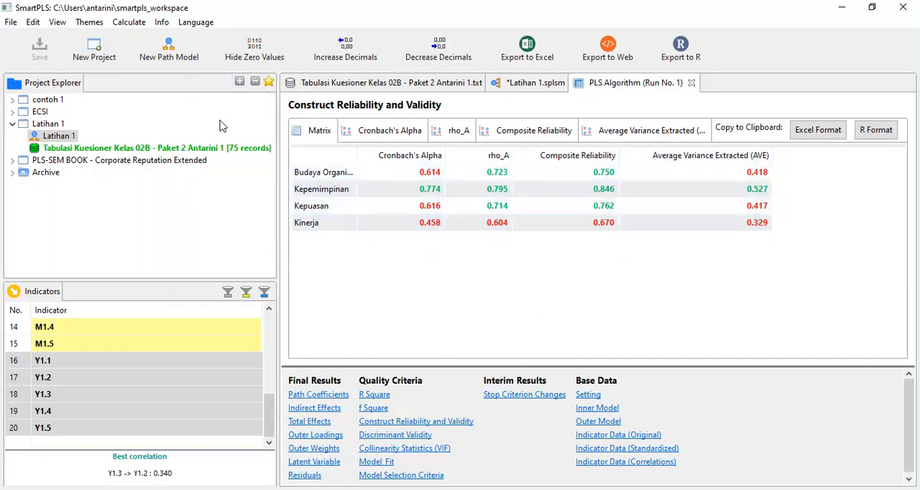
# Return to the Outer Loadings matrix and check which indicators of each construct have weak loadings.
pyautogui.click(309, 437)
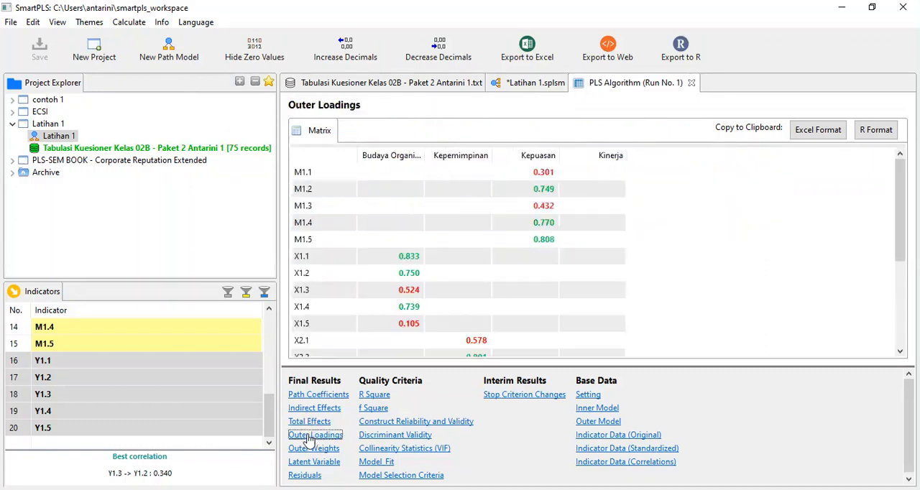
pyautogui.scroll(-3, 570, 232)
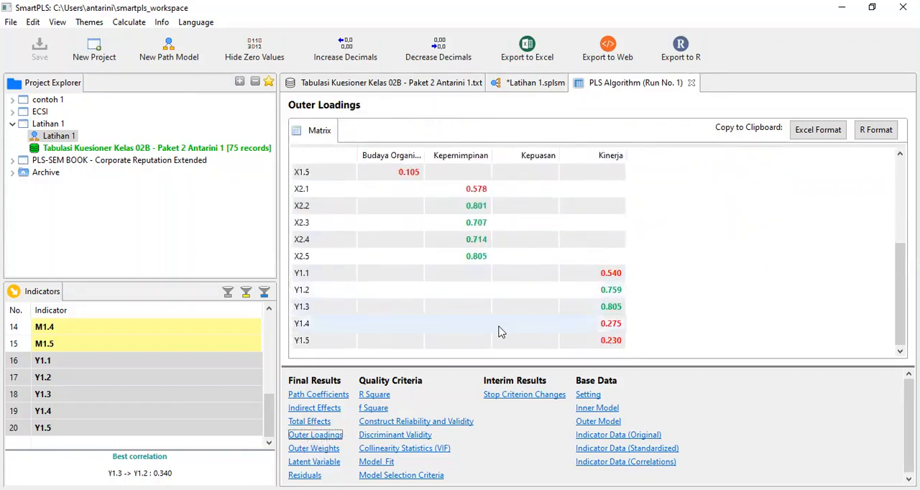
pyautogui.scroll(3, 489, 309)
pyautogui.scroll(-2, 437, 230)
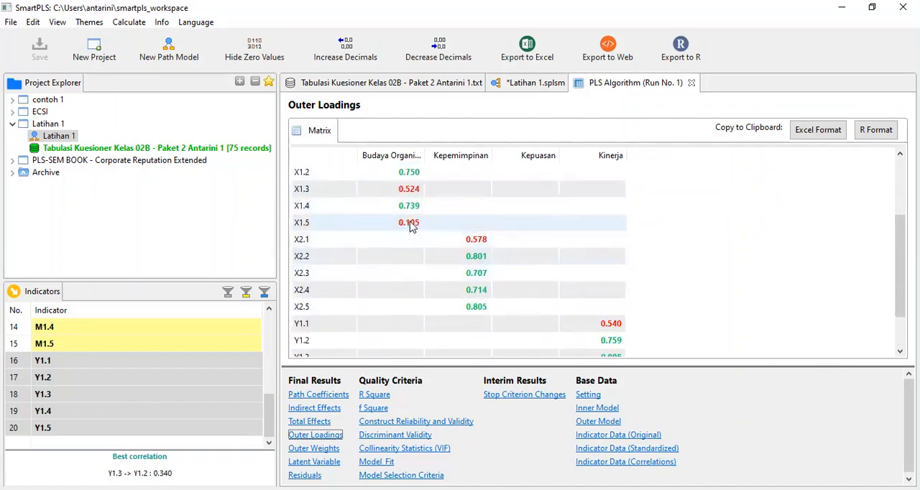
pyautogui.scroll(-1, 519, 246)
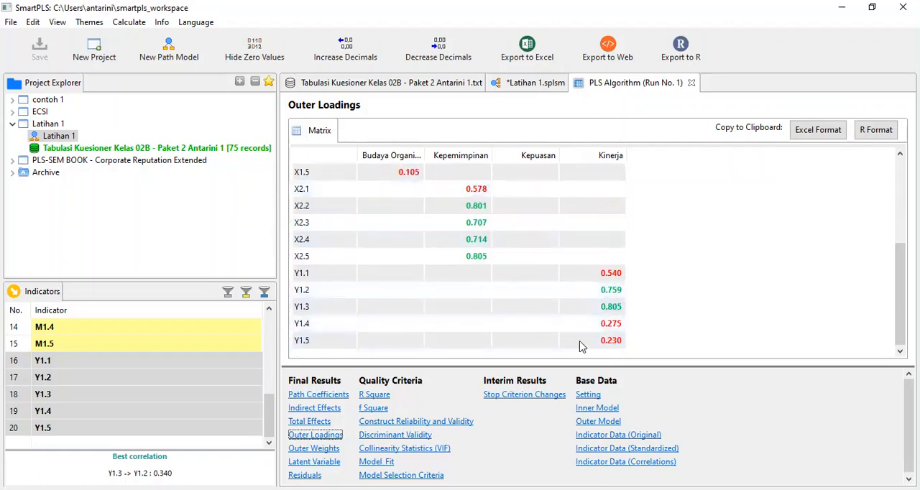
pyautogui.scroll(1, 409, 179)
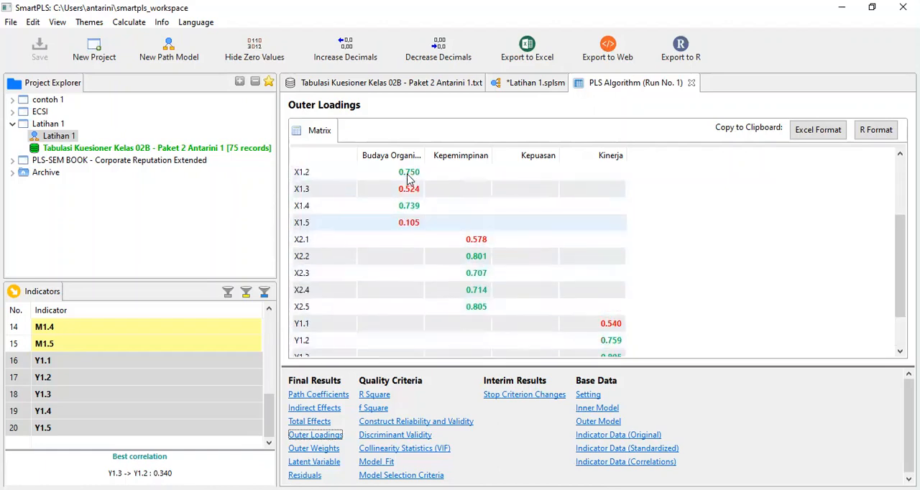
# Delete indicator X1.5 from the Budaya Organisasi construct in the Latihan 1 path model.
pyautogui.scroll(2, 408, 179)
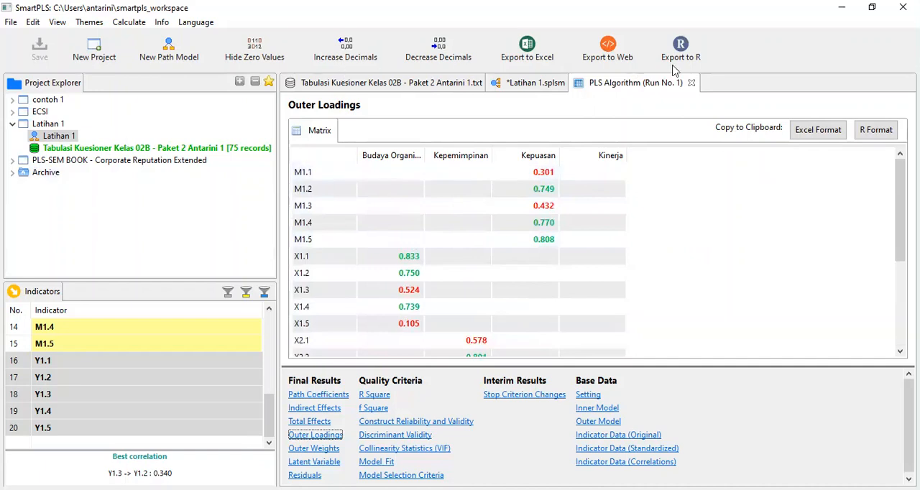
pyautogui.click(529, 83)
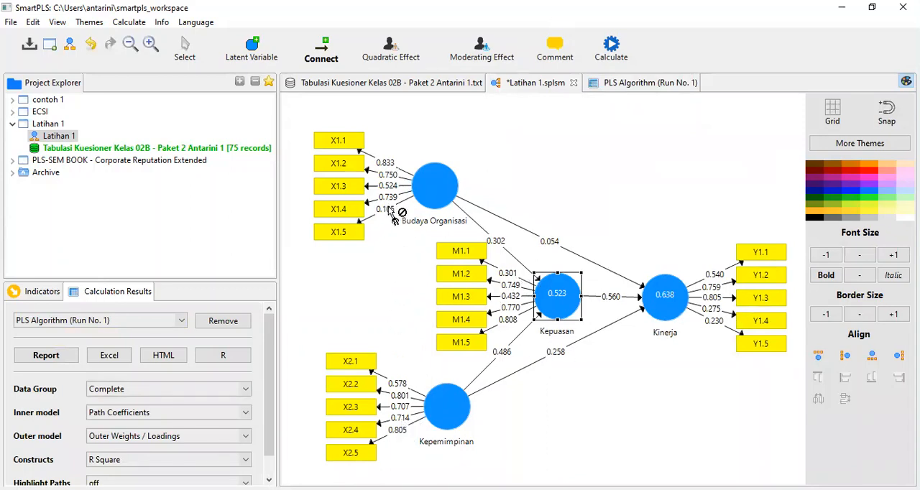
pyautogui.click(187, 55)
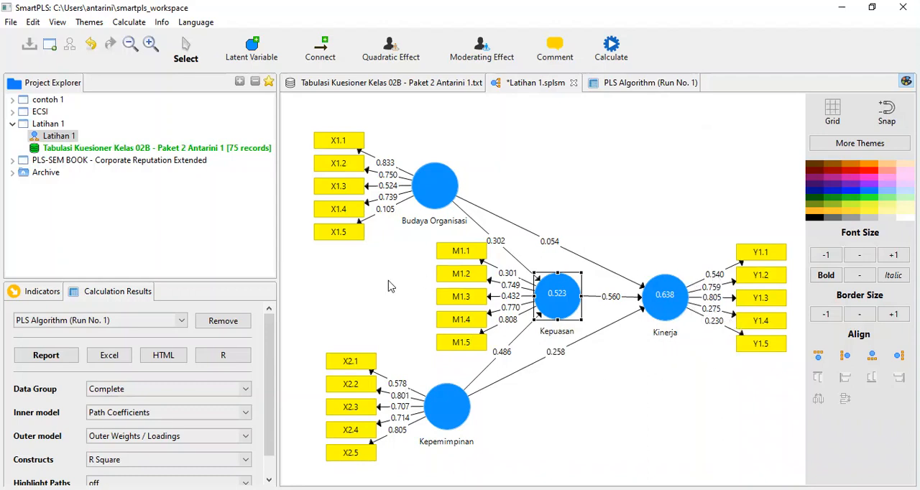
pyautogui.click(342, 238)
pyautogui.rightClick(341, 238)
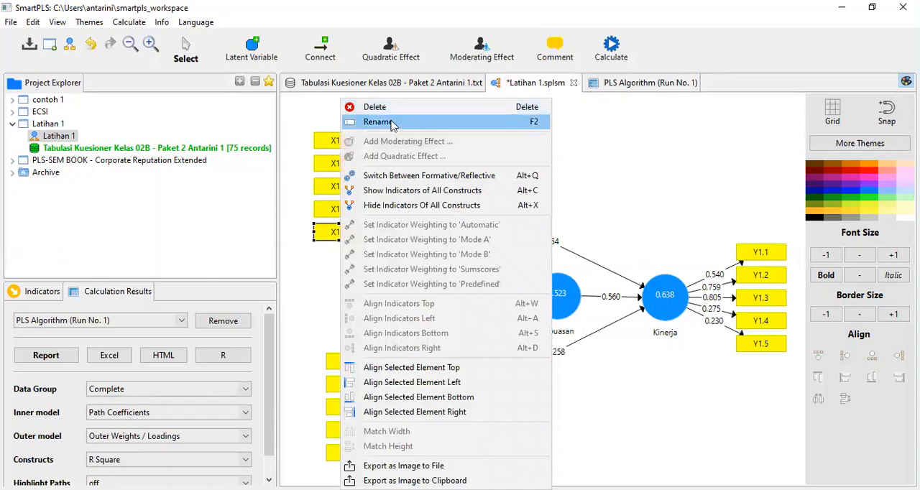
pyautogui.click(388, 110)
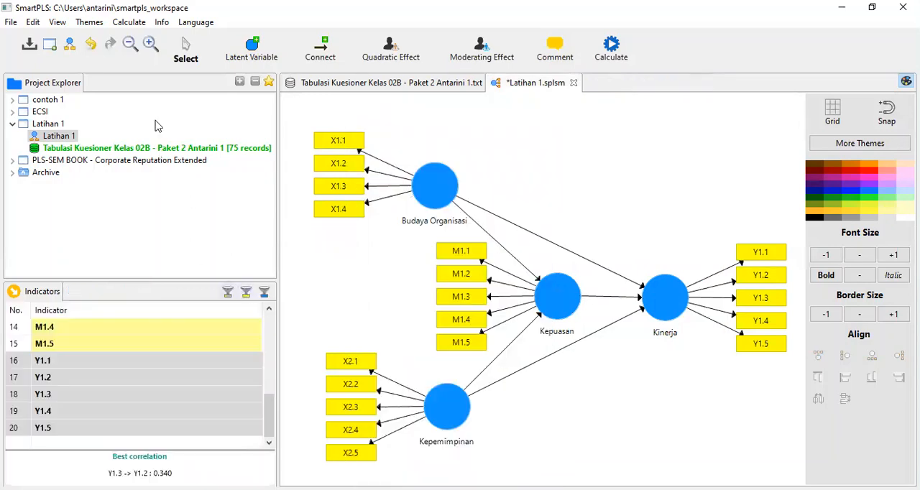
# Run the PLS Algorithm on the model without X1.5, using the Path weighting scheme, 300 maximum iterations and the full report.
pyautogui.click(126, 22)
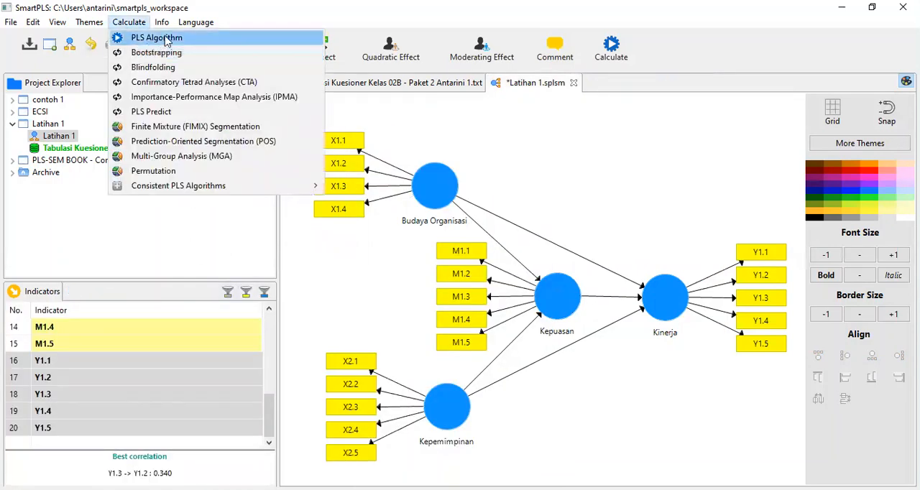
pyautogui.press('Return')
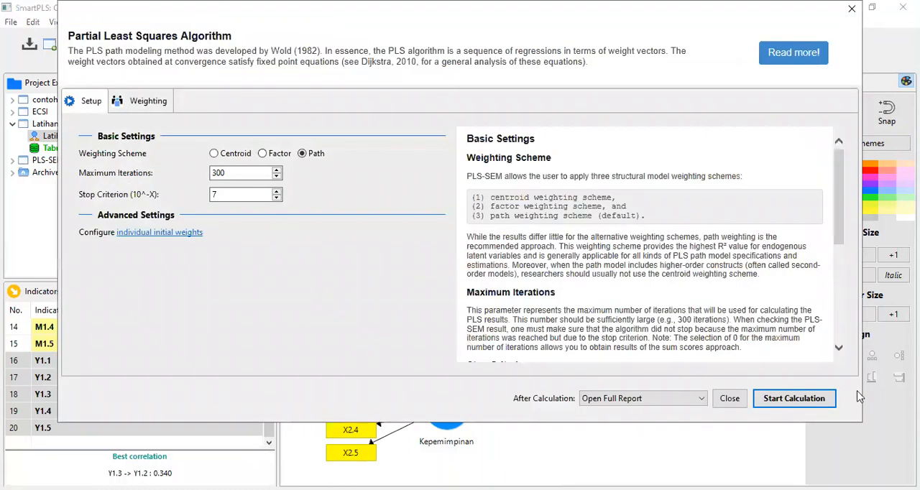
pyautogui.click(811, 399)
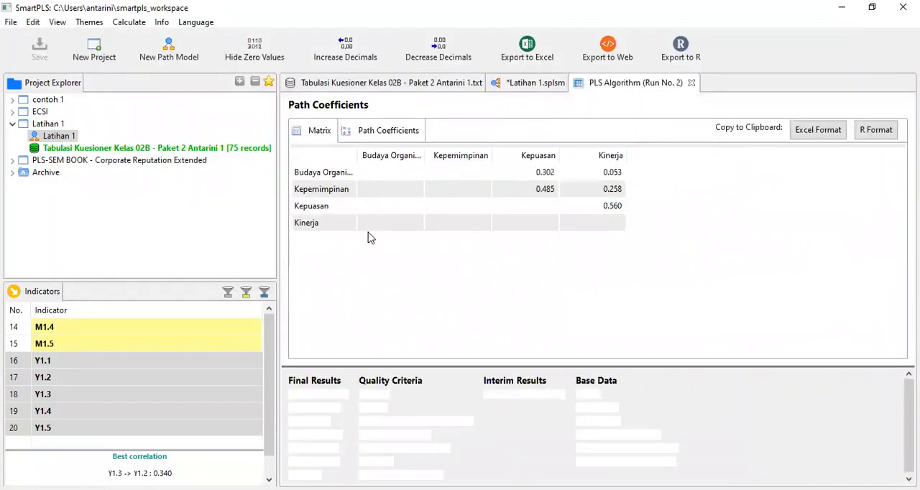
# Examine the Outer Loadings matrix of the new run for weak indicators across all four constructs.
pyautogui.click(310, 435)
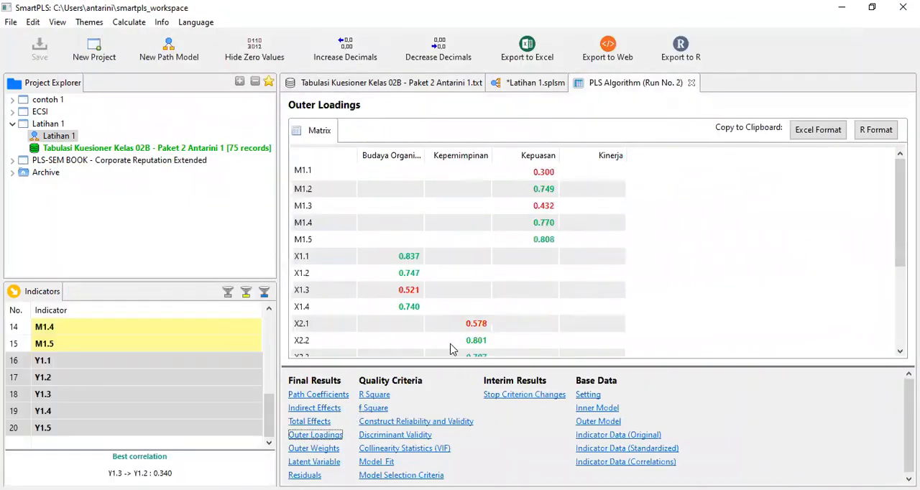
pyautogui.scroll(-1, 536, 202)
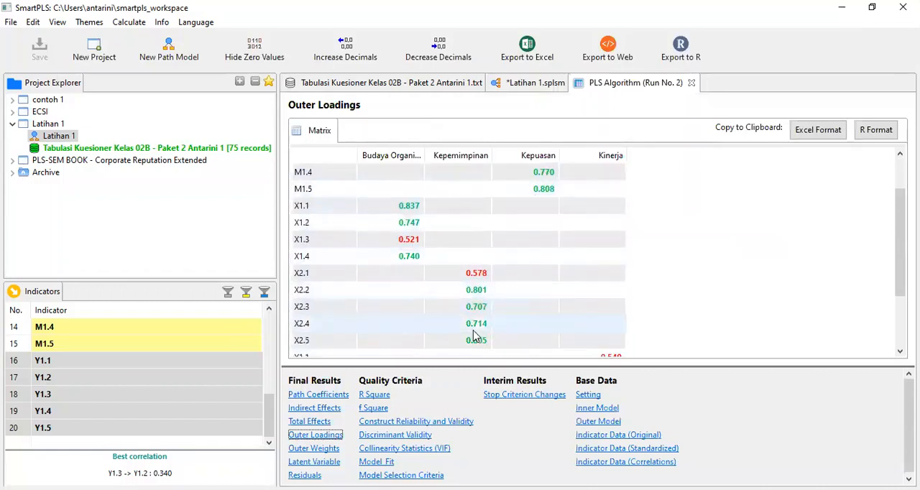
pyautogui.scroll(1, 516, 172)
pyautogui.scroll(-3, 420, 273)
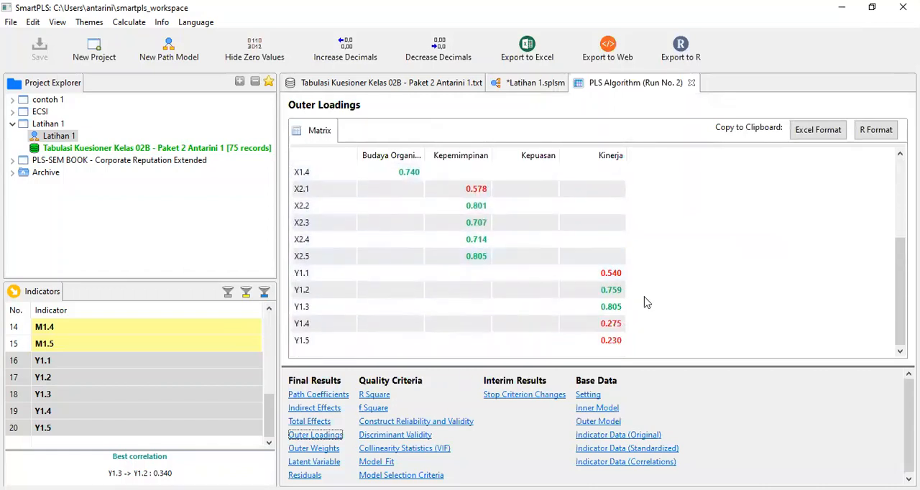
pyautogui.scroll(2, 485, 243)
pyautogui.scroll(1, 486, 243)
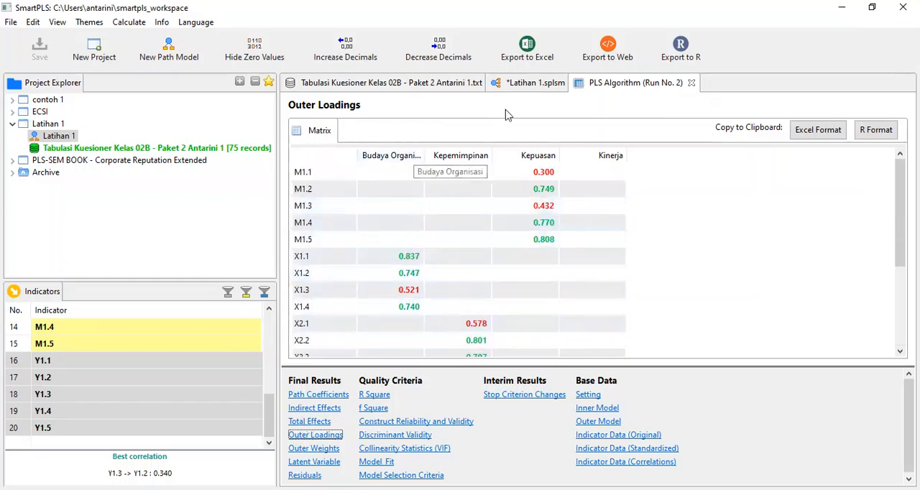
# Delete indicators Y1.5 and Y1.4 from the Kinerja construct in the path model.
pyautogui.click(538, 84)
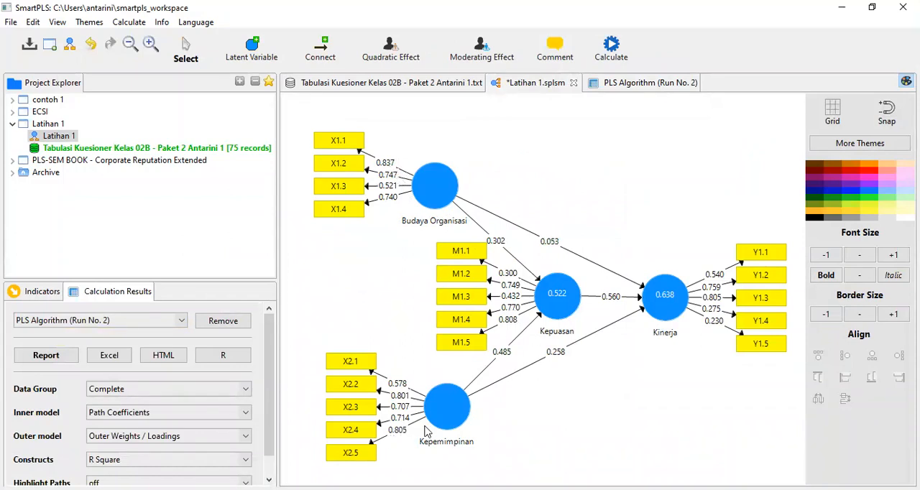
pyautogui.click(763, 348)
pyautogui.rightClick(763, 348)
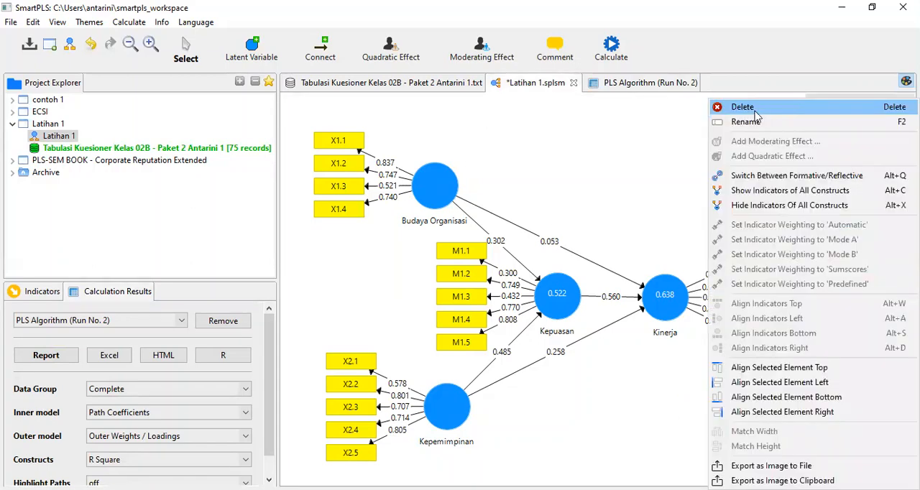
pyautogui.click(755, 108)
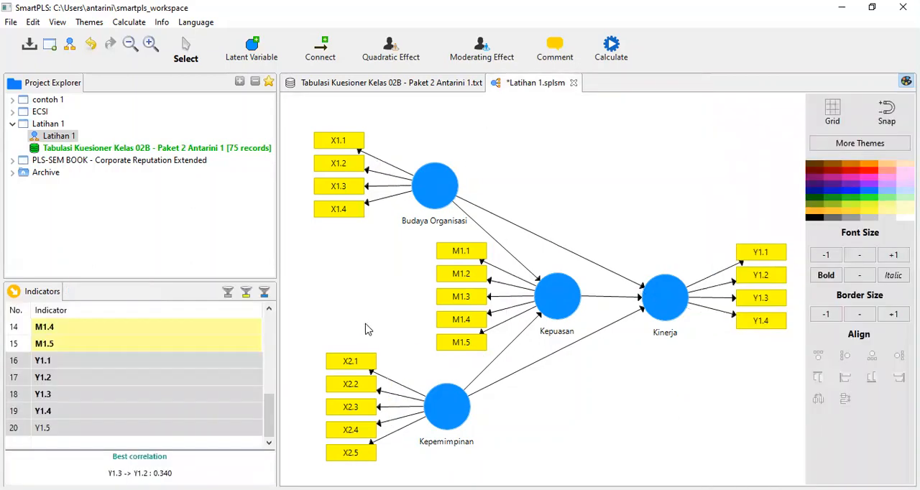
pyautogui.rightClick(757, 327)
pyautogui.click(745, 108)
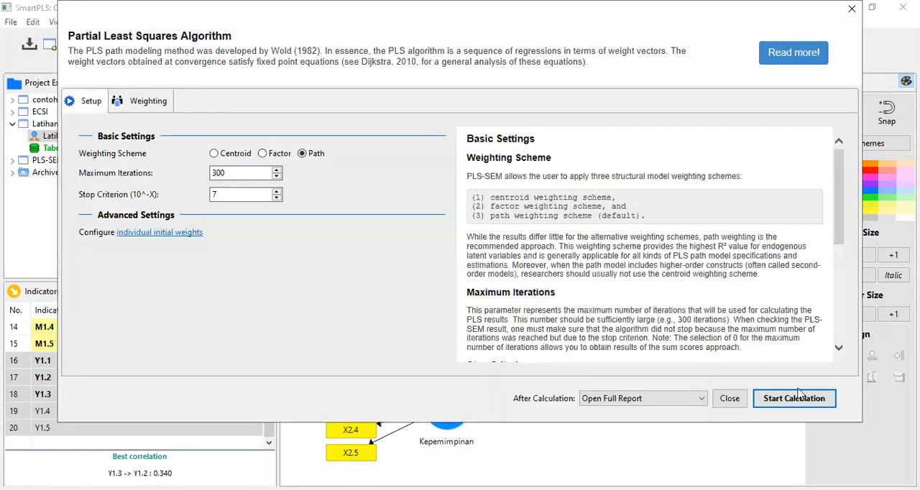
# Rerun the PLS Algorithm on the model without Y1.4 and Y1.5 and review its Outer Loadings matrix.
pyautogui.click(795, 398)
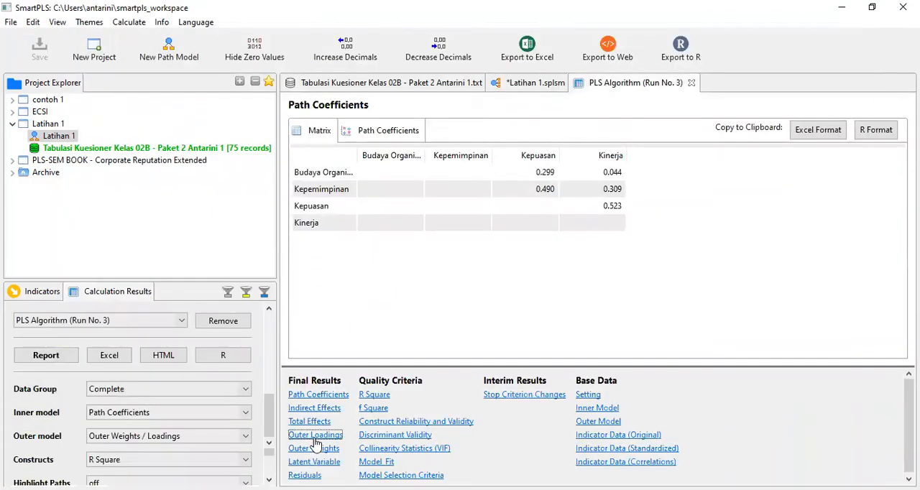
pyautogui.click(315, 435)
pyautogui.scroll(-2, 541, 278)
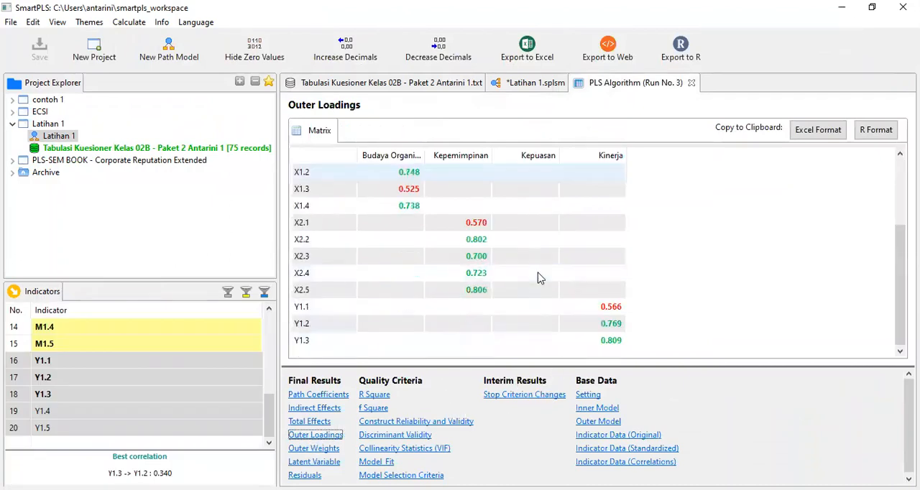
pyautogui.scroll(2, 541, 278)
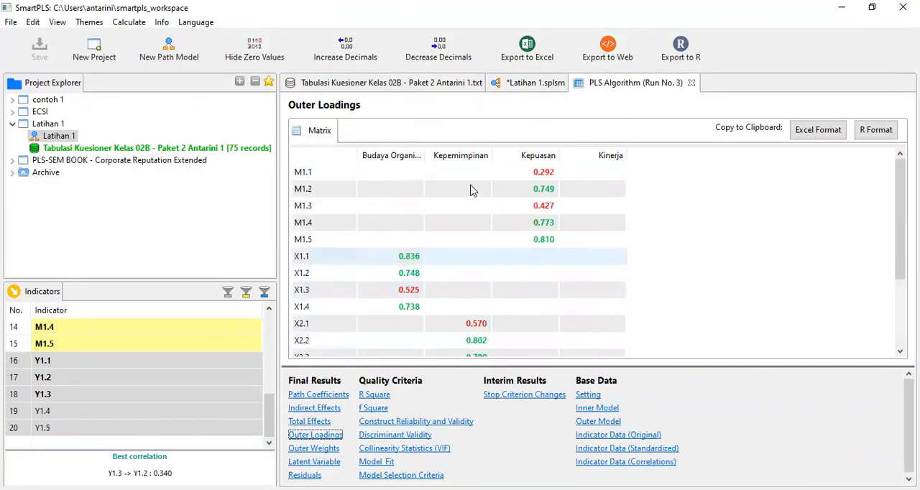
# Delete indicator M1.1 from the Kepuasan construct in the path model.
pyautogui.click(524, 82)
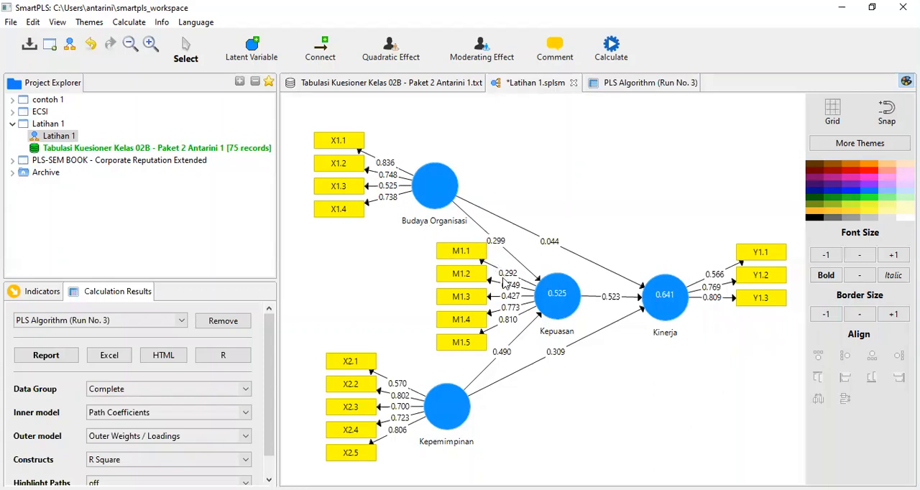
pyautogui.click(462, 259)
pyautogui.rightClick(463, 259)
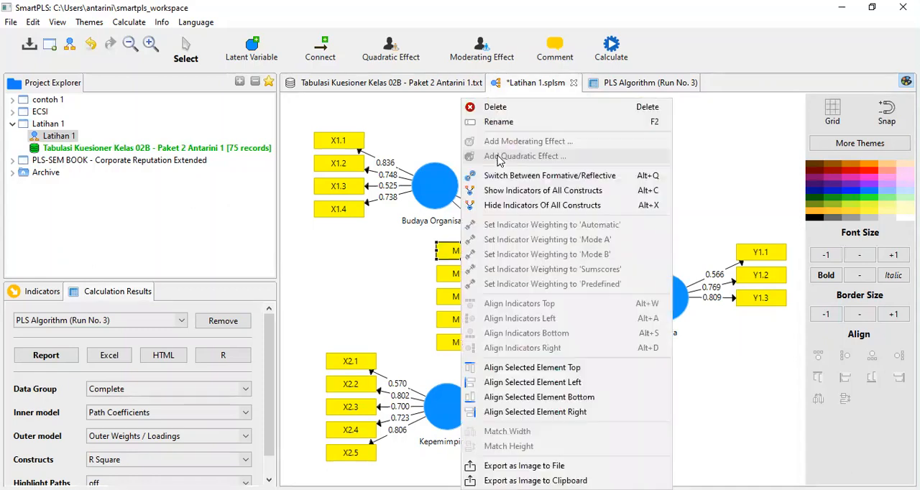
pyautogui.click(473, 106)
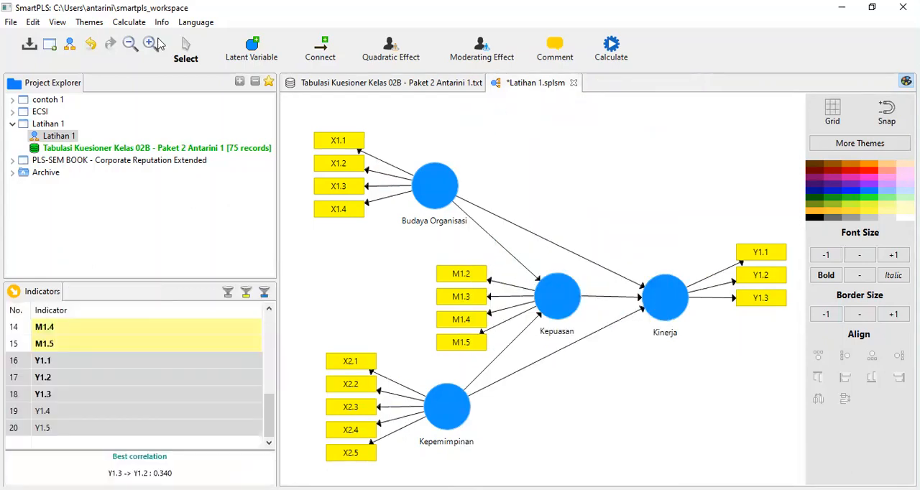
# Recalculate the model without M1.1 using the PLS Algorithm with its existing settings.
pyautogui.click(127, 21)
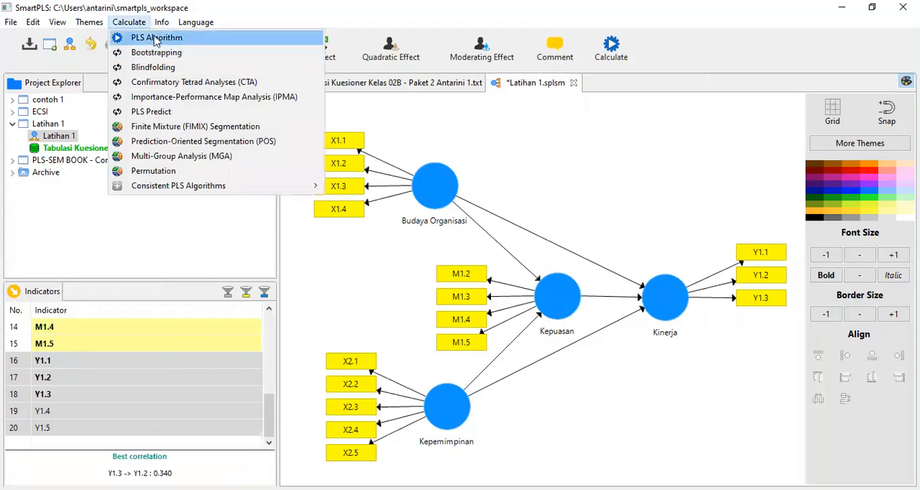
pyautogui.click(151, 37)
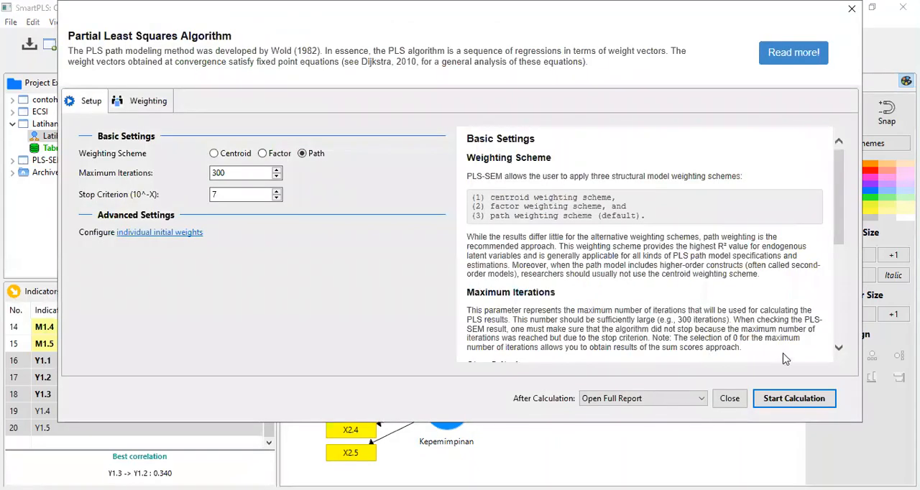
pyautogui.click(781, 399)
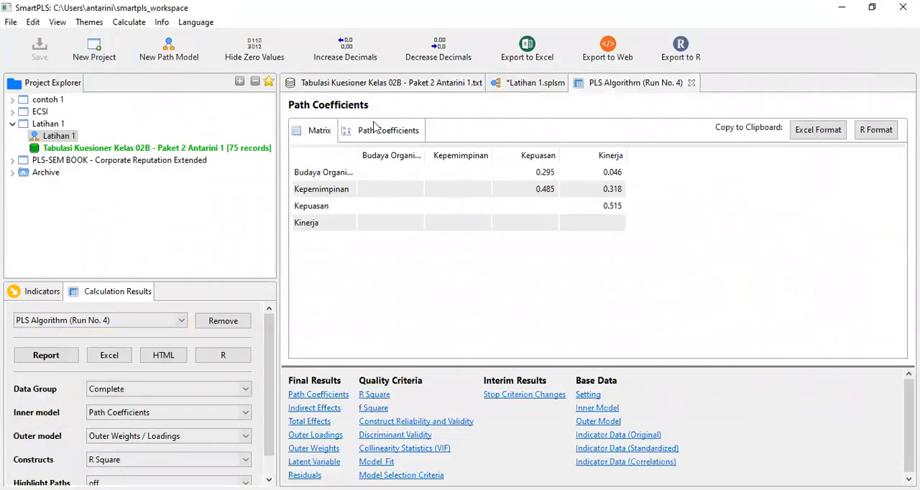
# Delete indicator M1.3 from the Kepuasan construct in the path model.
pyautogui.click(545, 85)
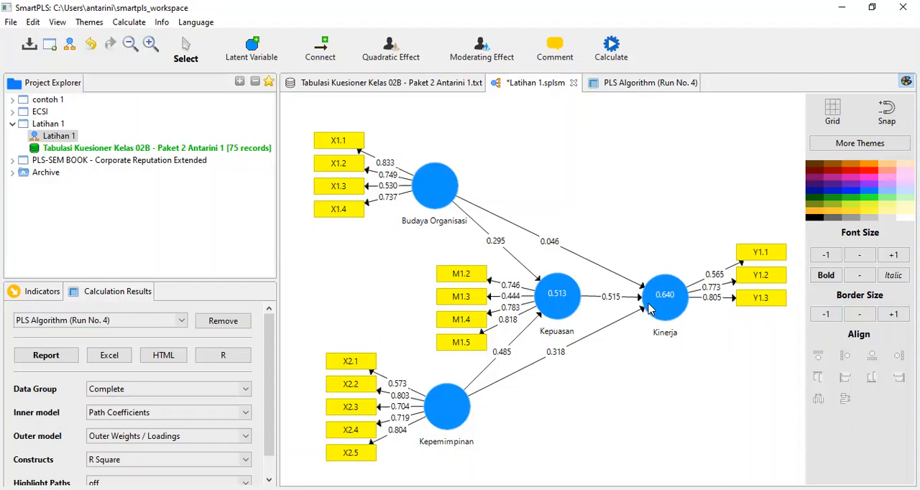
pyautogui.click(474, 305)
pyautogui.rightClick(475, 305)
pyautogui.click(524, 108)
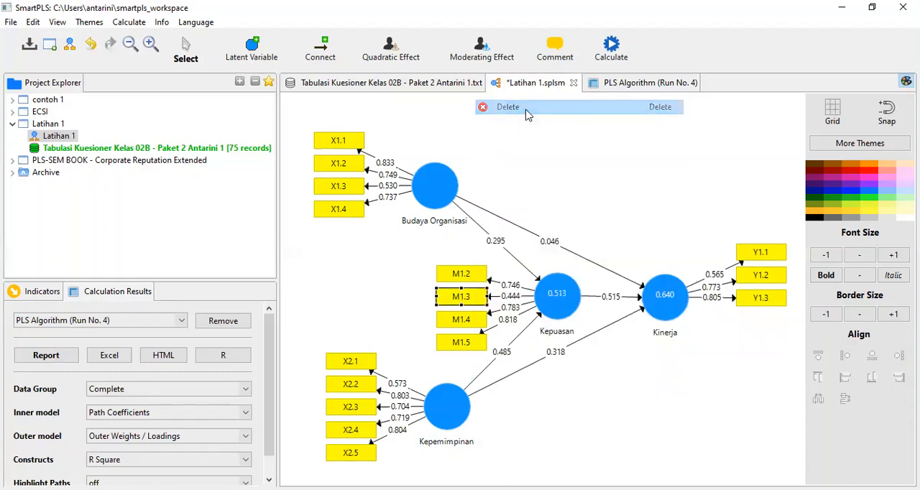
# Run the PLS Algorithm on the model without M1.3, keeping the Path scheme, 300 iterations and stop criterion 7, and open the full report.
pyautogui.click(159, 28)
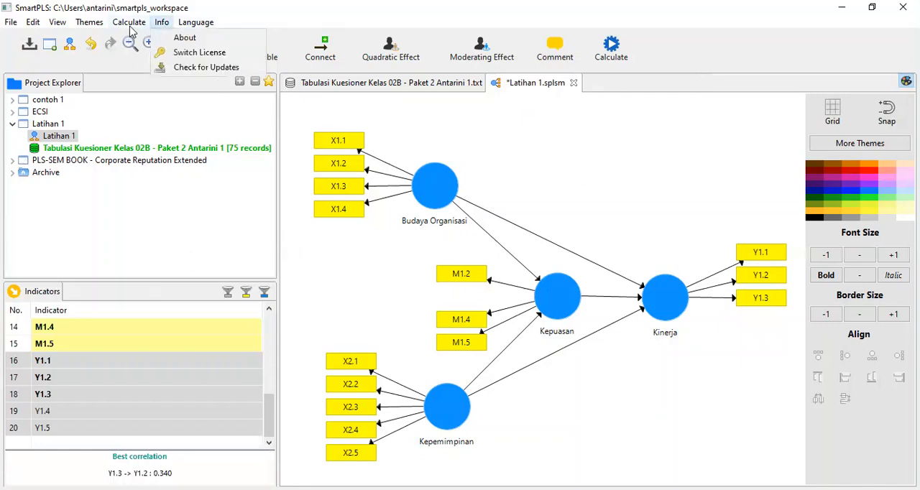
pyautogui.click(130, 26)
pyautogui.click(130, 24)
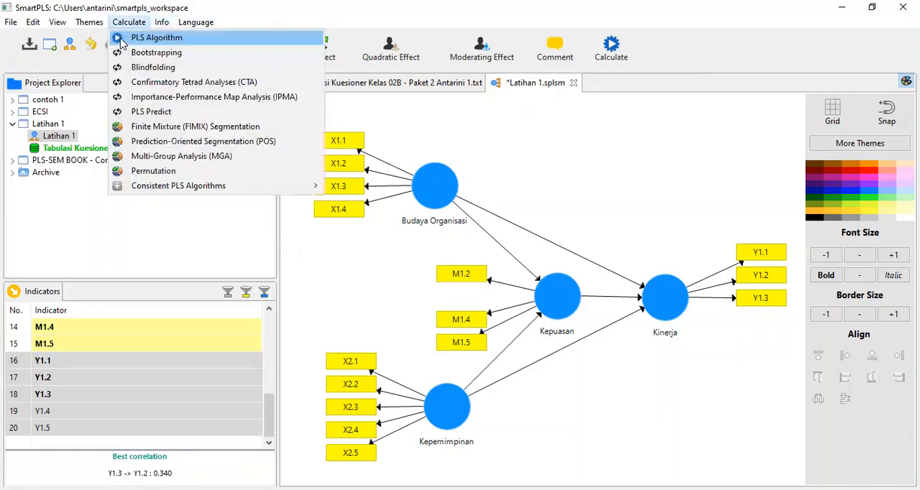
pyautogui.click(120, 42)
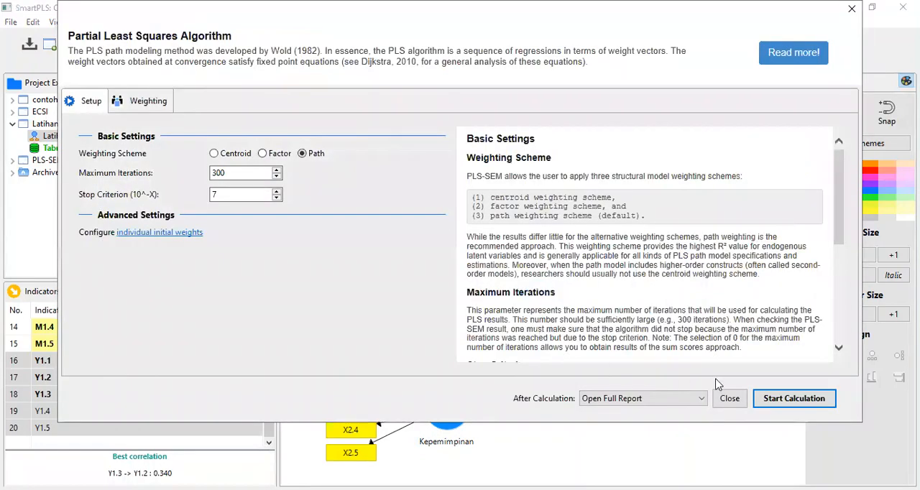
pyautogui.click(778, 400)
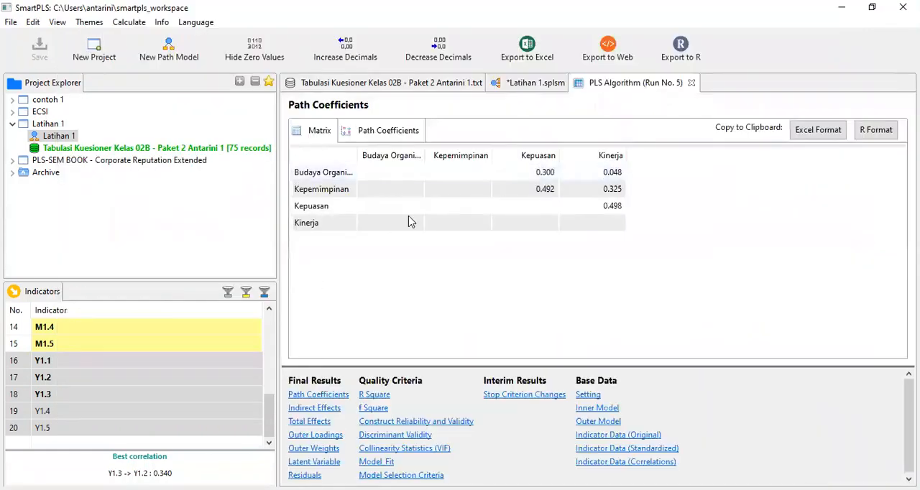
# Check the Outer Loadings and Construct Reliability and Validity of the latest run and compare the loadings with the path model diagram.
pyautogui.click(307, 440)
pyautogui.scroll(-2, 547, 251)
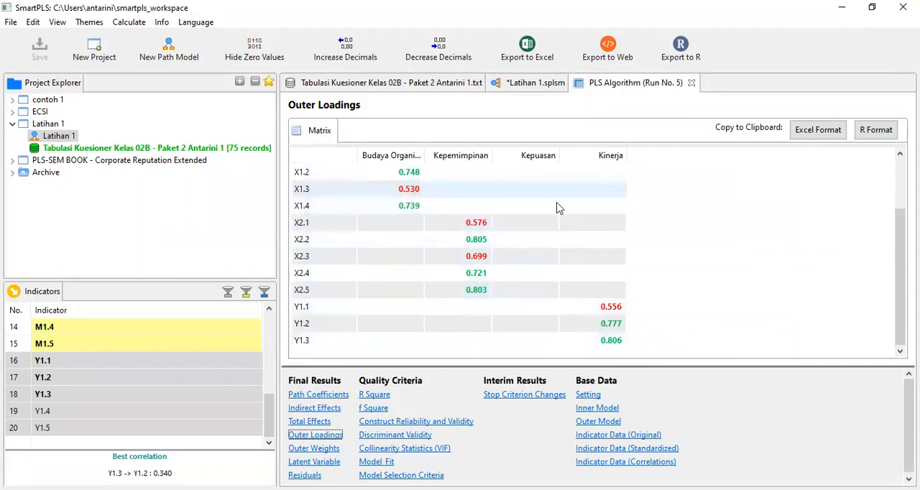
pyautogui.click(388, 423)
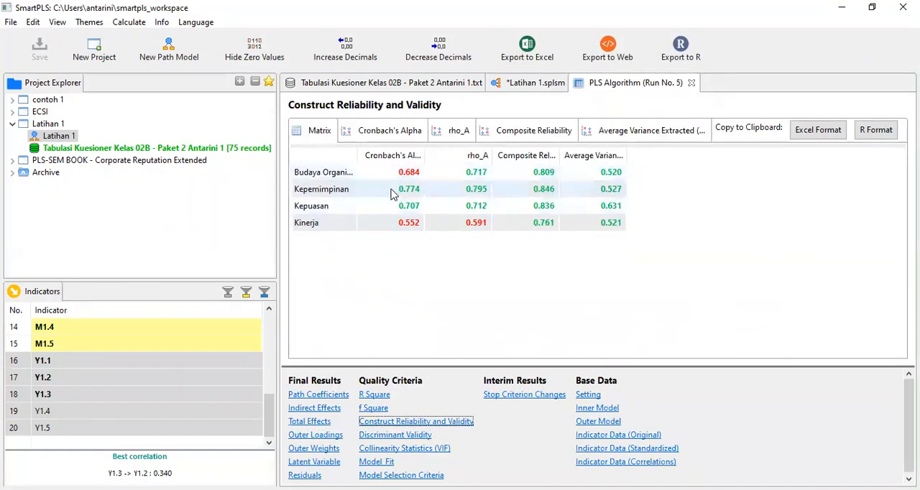
pyautogui.click(312, 437)
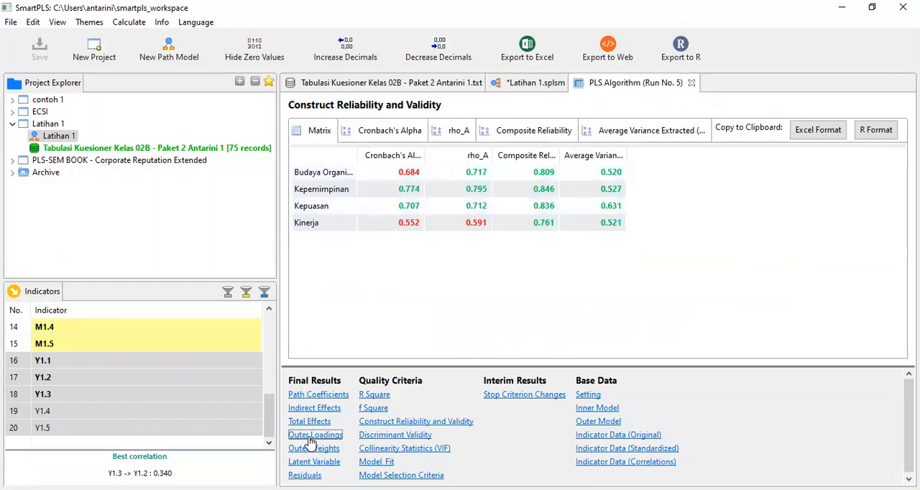
pyautogui.click(535, 84)
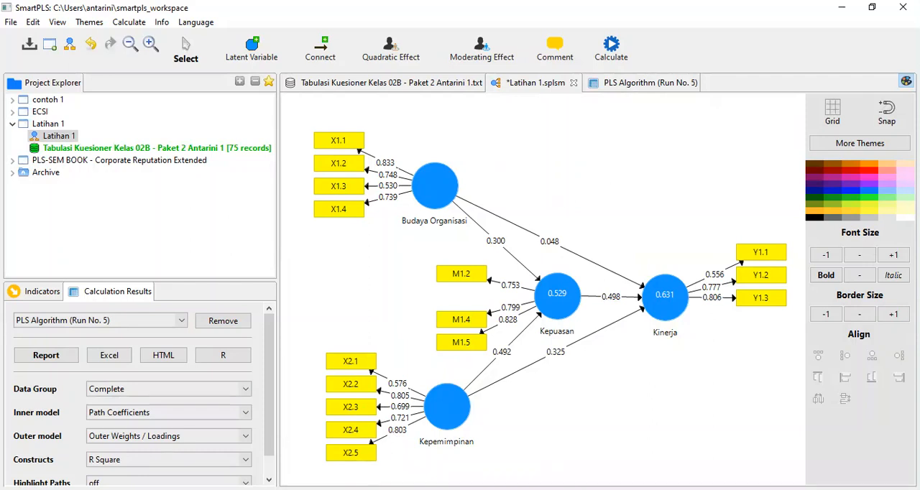
pyautogui.click(623, 84)
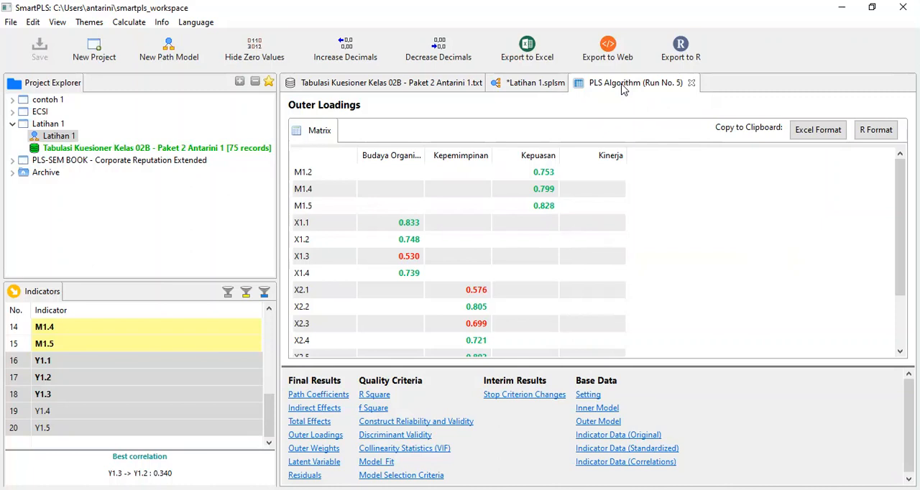
# Examine the Construct Reliability and Validity table, widening the Composite Reliability and Average Variance Extracted columns to show their full headings.
pyautogui.click(392, 422)
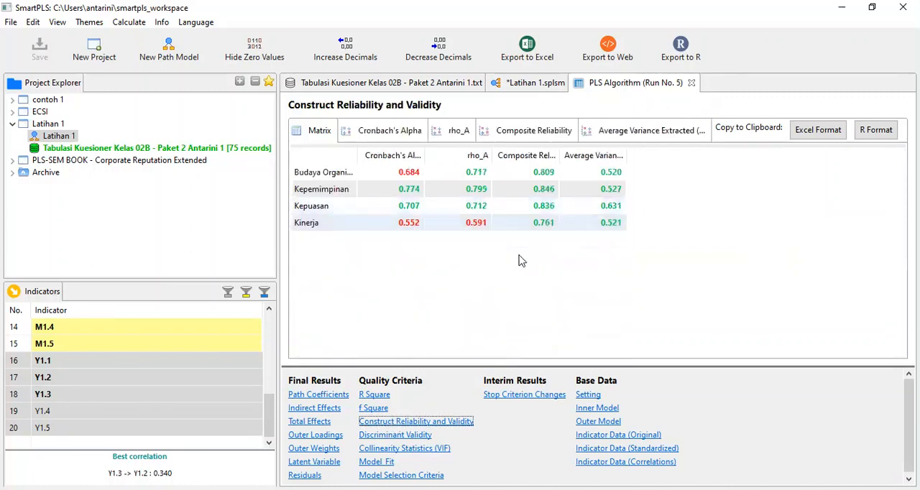
pyautogui.moveTo(559, 155); pyautogui.dragTo(597, 164)
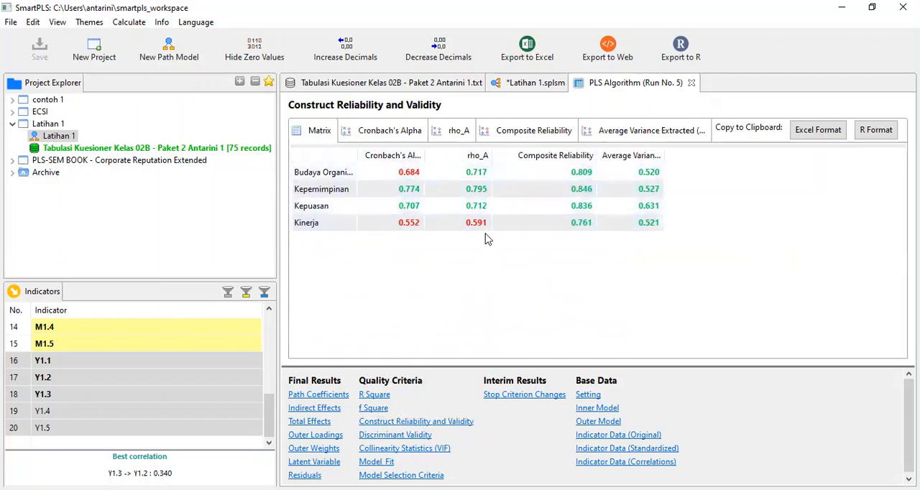
pyautogui.moveTo(661, 156); pyautogui.dragTo(750, 173)
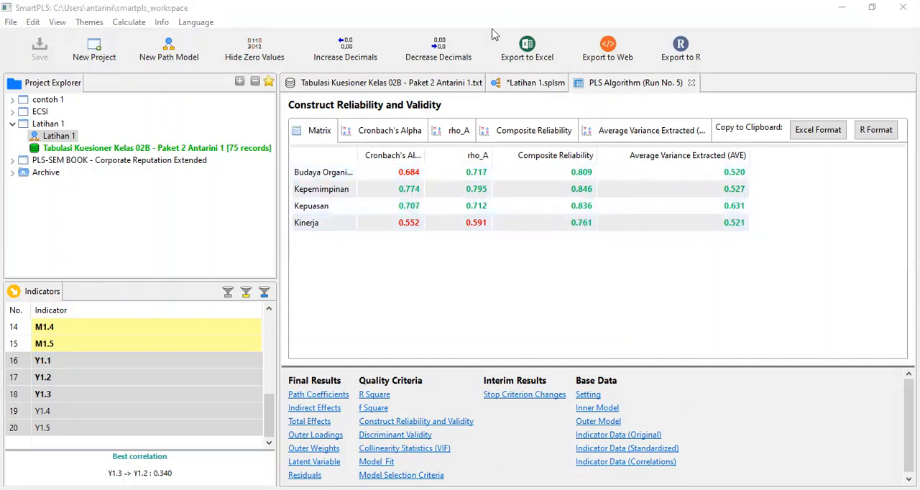
# Run Basic Bootstrapping on the path model with 500 subsamples, BCa confidence intervals, a one-tailed test and significance level 0.05, opening the full report.
pyautogui.click(535, 85)
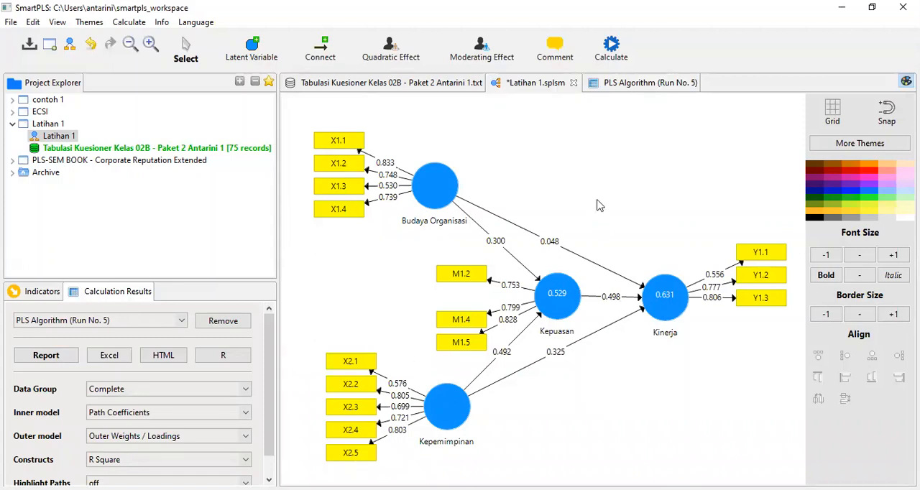
pyautogui.click(128, 27)
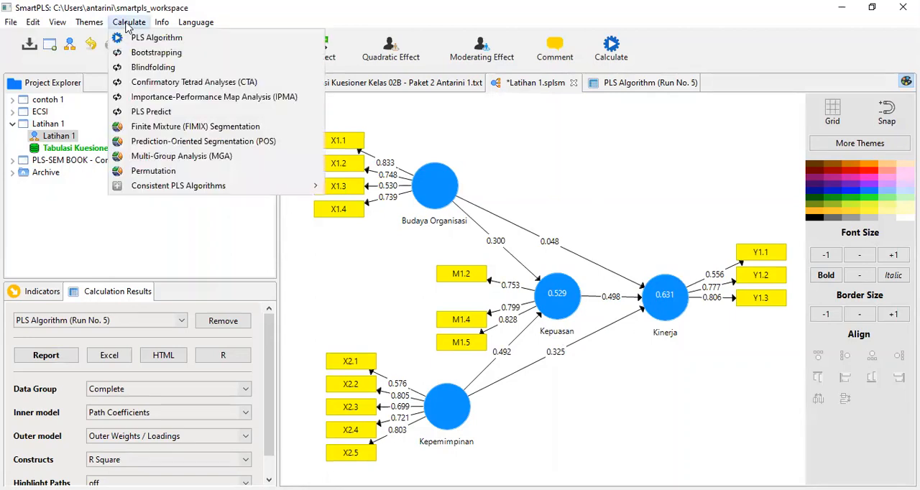
pyautogui.click(158, 55)
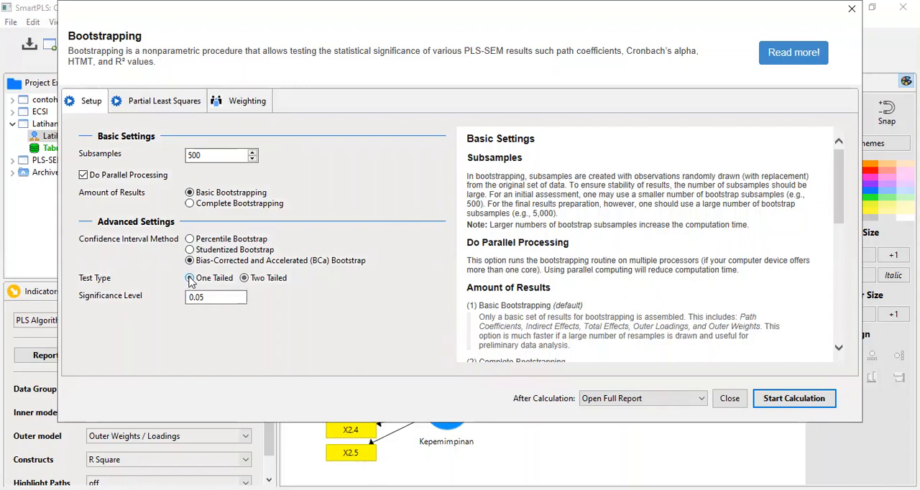
pyautogui.click(782, 403)
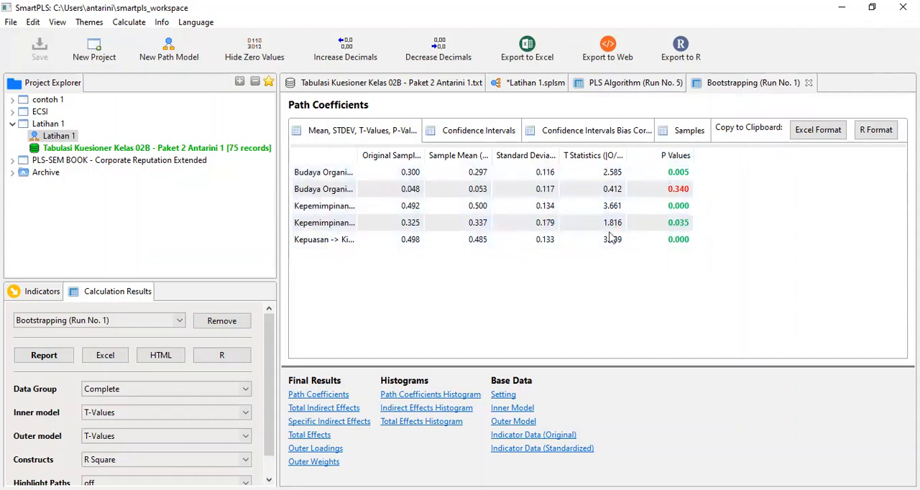
# Export the Latihan 1 path model with its bootstrapping T-values as an image to the clipboard.
pyautogui.click(535, 83)
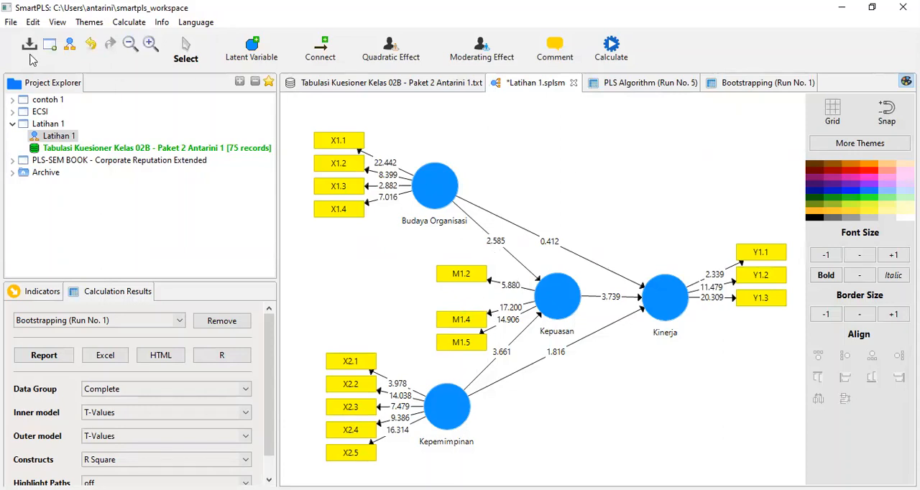
pyautogui.click(11, 22)
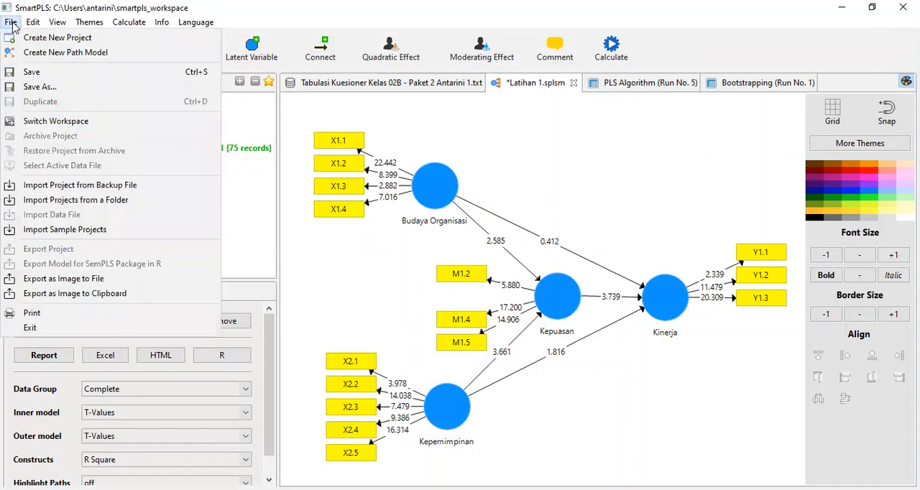
pyautogui.click(41, 297)
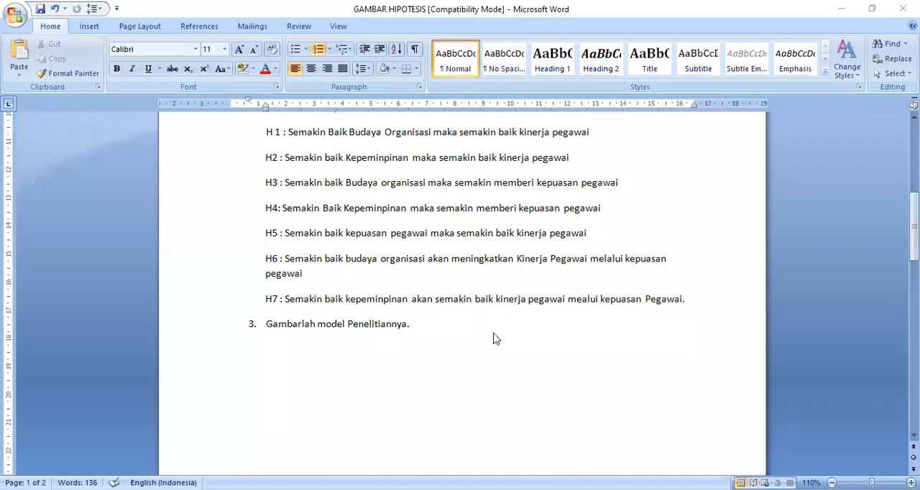
# Switch to the GAMBAR HIPOTESIS document in Word and paste the model image below item 3, "Gambarlah model Penelitiannya.".
pyautogui.click(425, 326)
pyautogui.press('Return')
pyautogui.press('BackSpace')
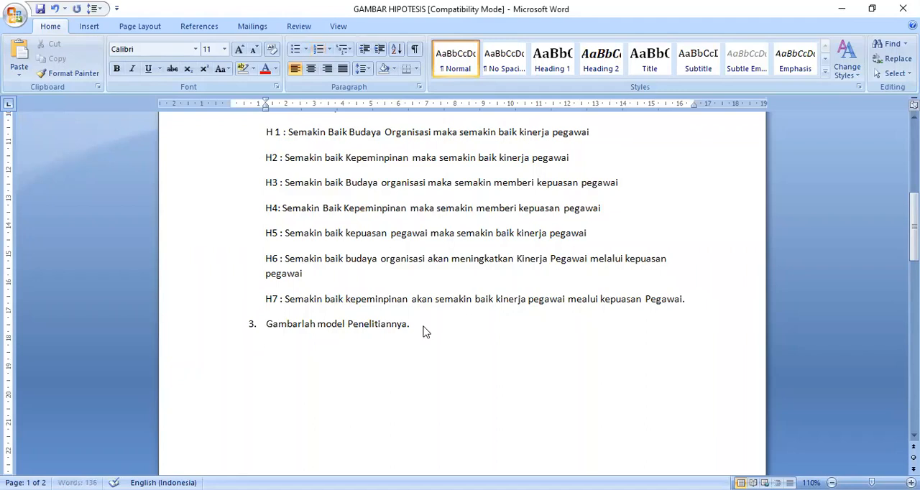
pyautogui.hotkey('ctrl', 'v')
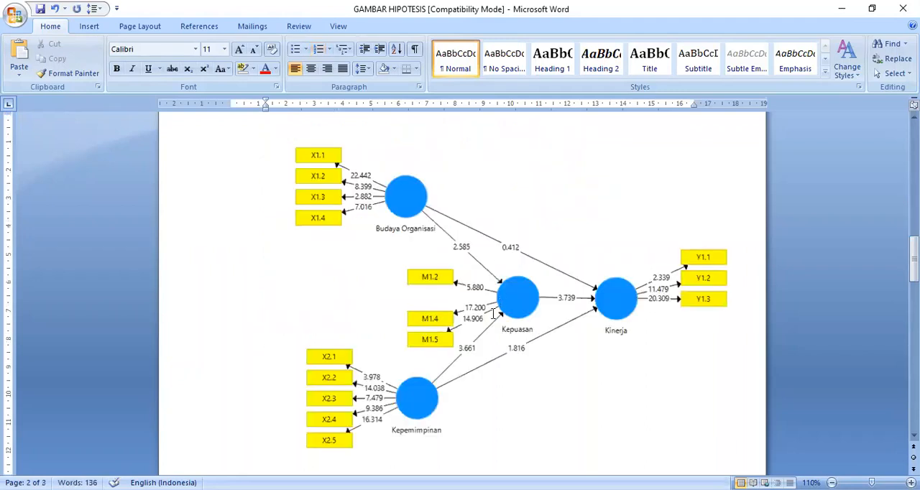
pyautogui.click(372, 246)
pyautogui.scroll(6, 505, 301)
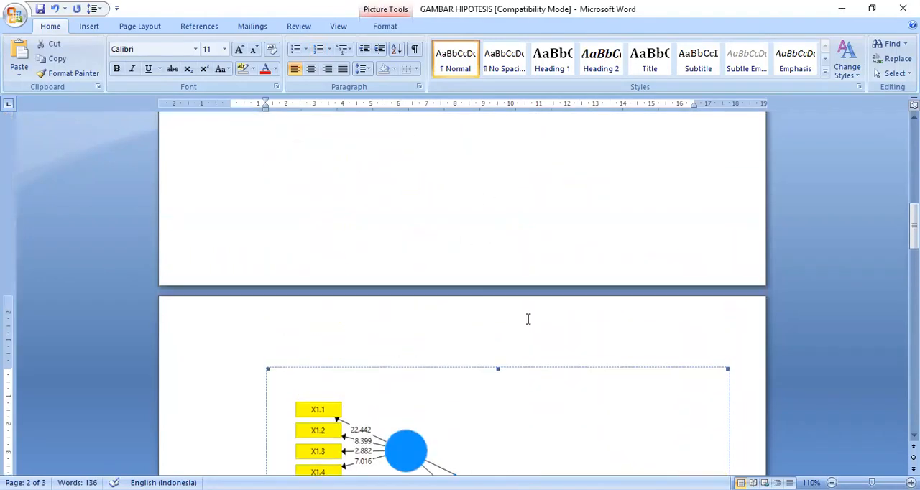
pyautogui.scroll(-6, 506, 301)
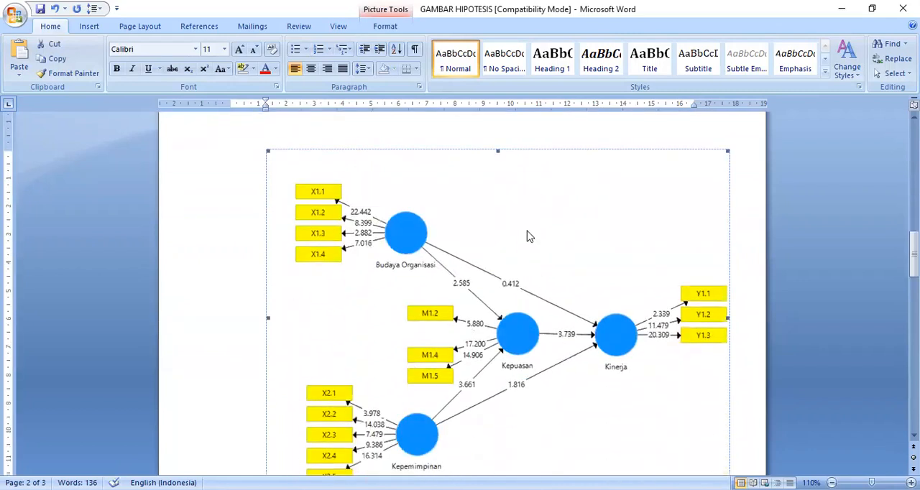
pyautogui.scroll(2, 440, 319)
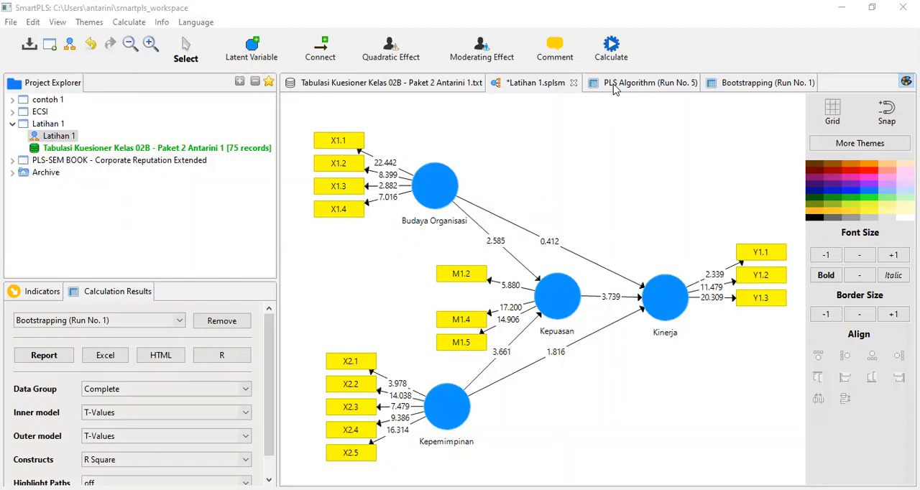
# Return to SmartPLS and examine the bootstrapping Path Coefficients, adjusting the path name, T Statistics and P Values columns for readability.
pyautogui.click(732, 84)
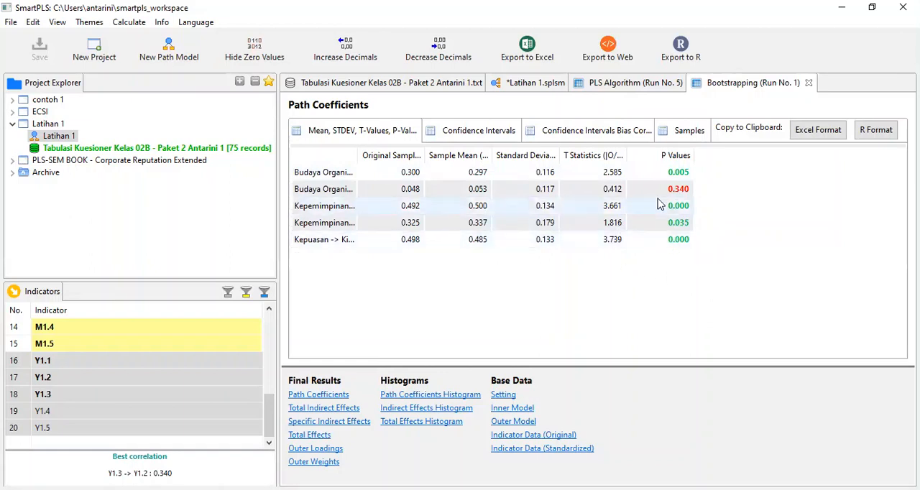
pyautogui.moveTo(695, 155); pyautogui.dragTo(747, 155)
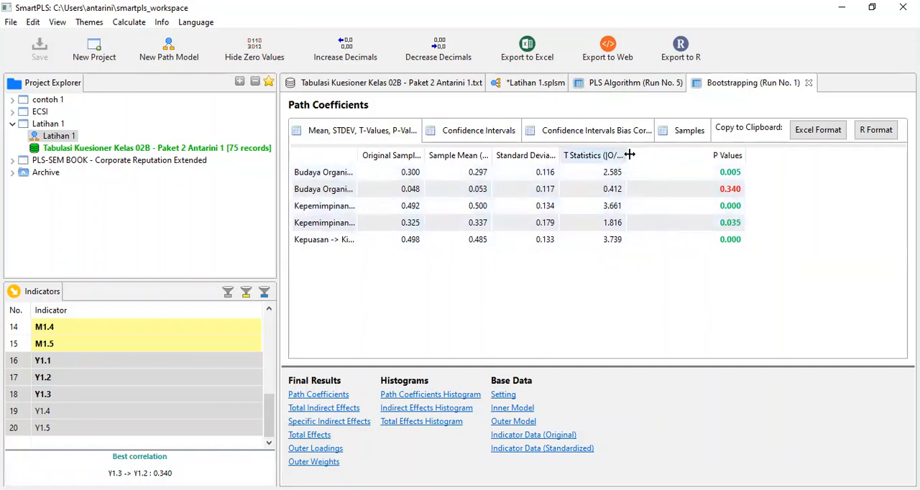
pyautogui.moveTo(629, 155); pyautogui.dragTo(683, 155)
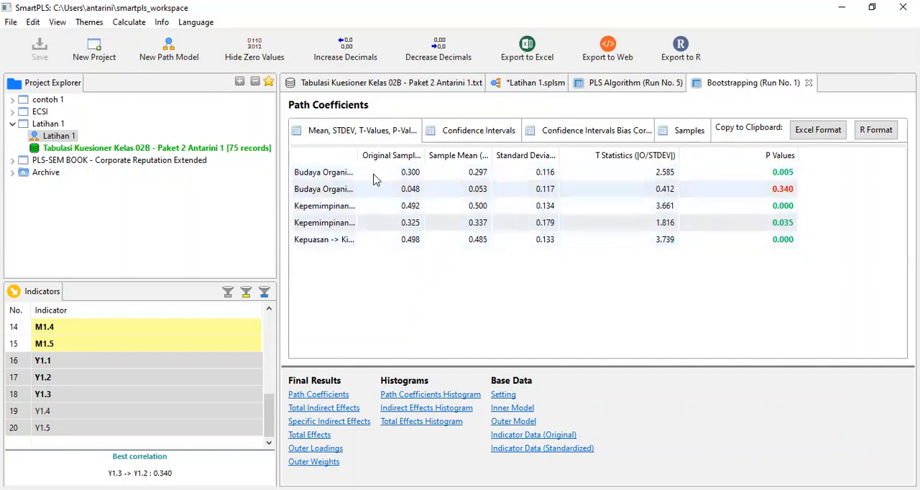
pyautogui.moveTo(359, 154); pyautogui.dragTo(449, 185)
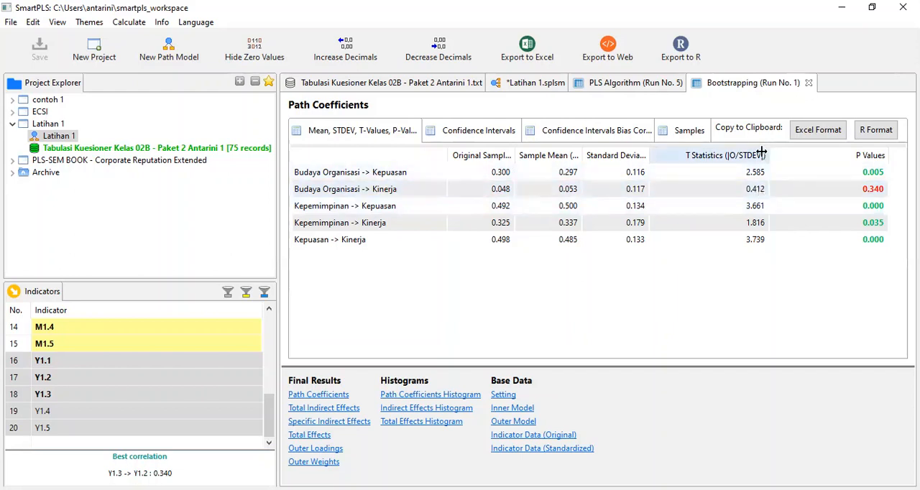
pyautogui.moveTo(767, 154); pyautogui.dragTo(747, 154)
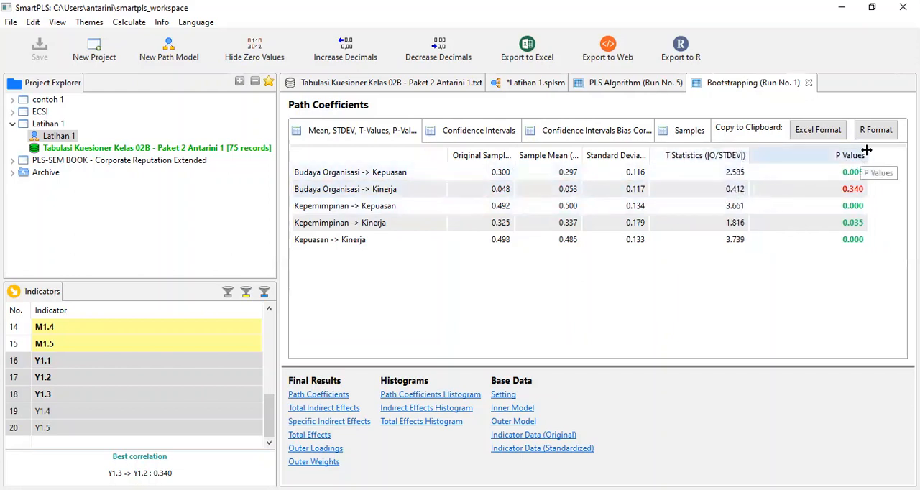
pyautogui.moveTo(866, 154); pyautogui.dragTo(832, 155)
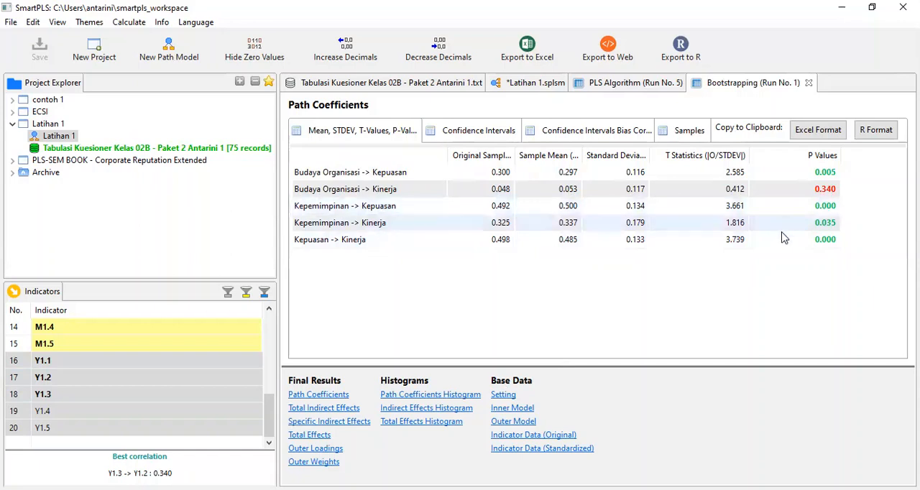
# Examine the bootstrapping Specific Indirect Effects, widening the columns to show the full mediation paths, T Statistics and P Values.
pyautogui.click(327, 426)
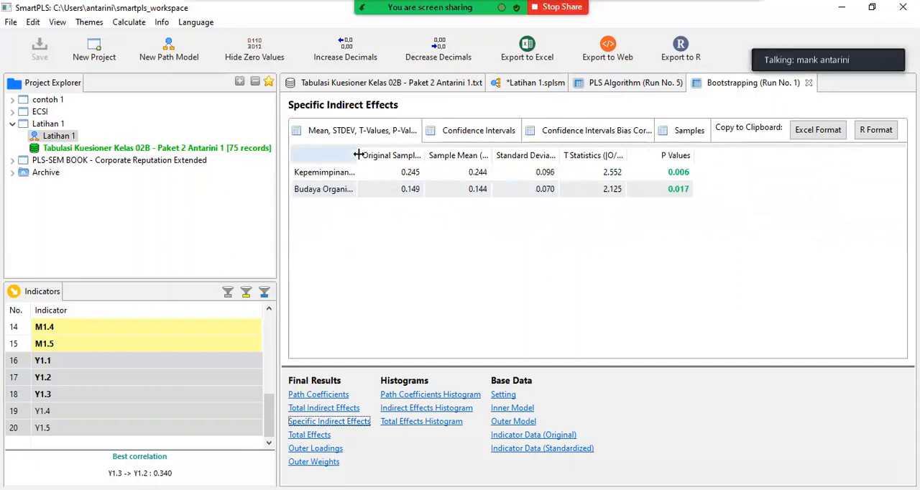
pyautogui.moveTo(357, 155); pyautogui.dragTo(479, 157)
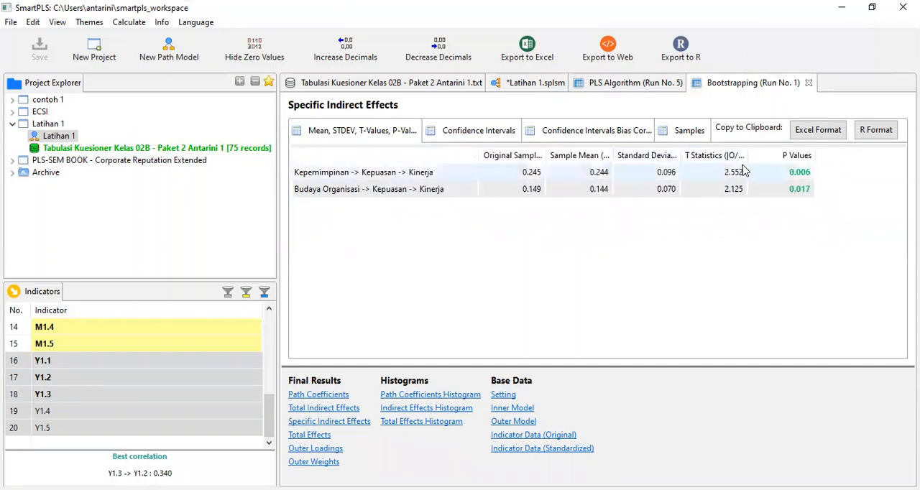
pyautogui.moveTo(750, 153); pyautogui.dragTo(782, 167)
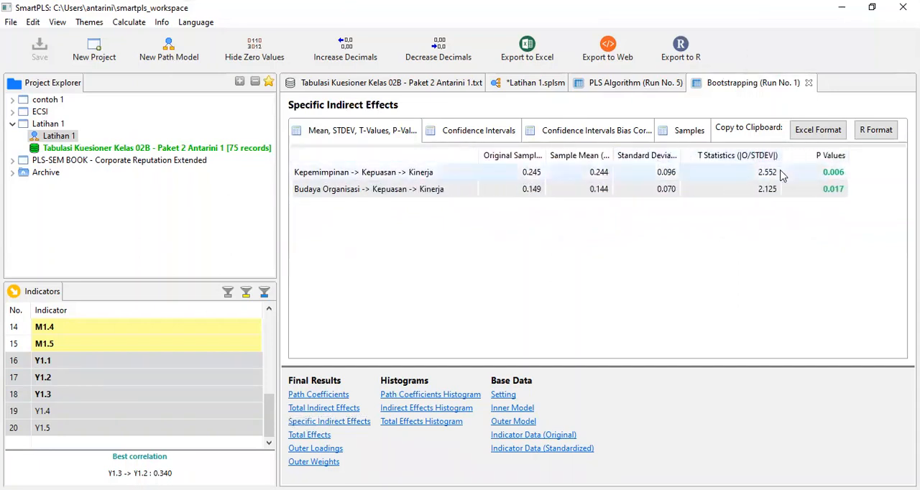
pyautogui.moveTo(849, 153); pyautogui.dragTo(857, 154)
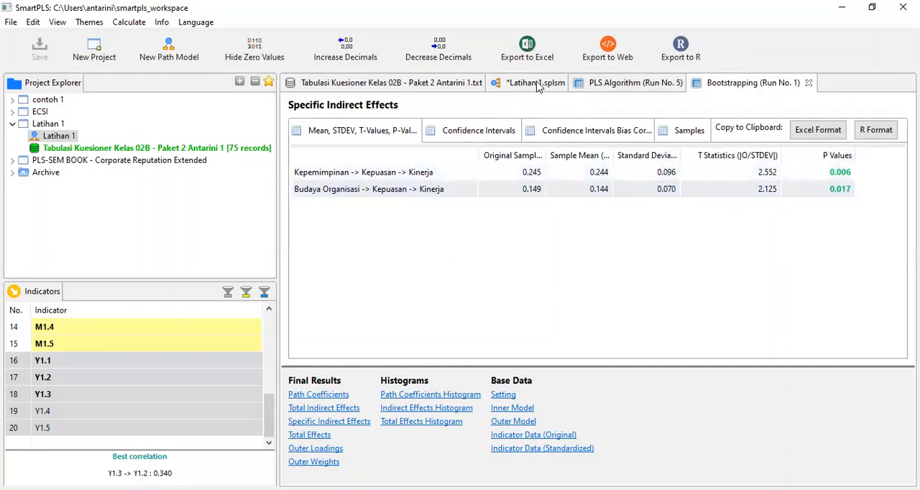
# Review the R Square and R Square Adjusted results for Kepuasan and Kinerja in PLS Algorithm Run No. 5, widening the table columns.
pyautogui.click(630, 85)
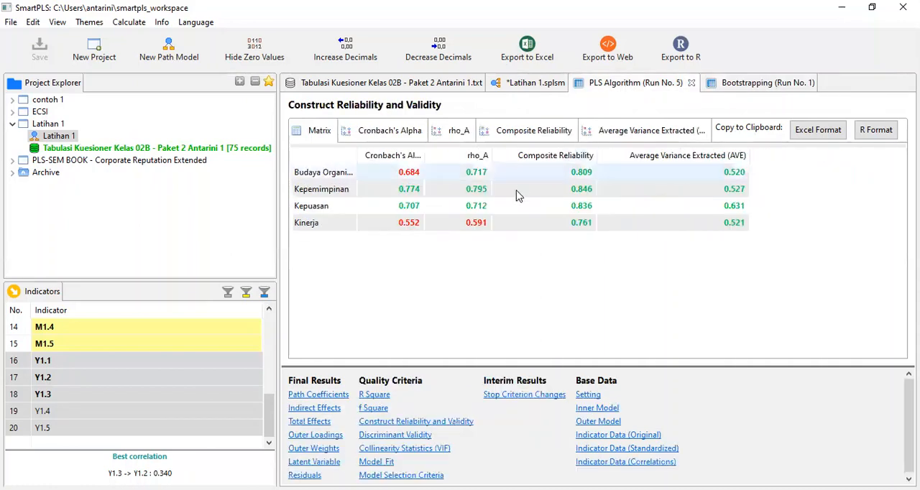
pyautogui.click(374, 397)
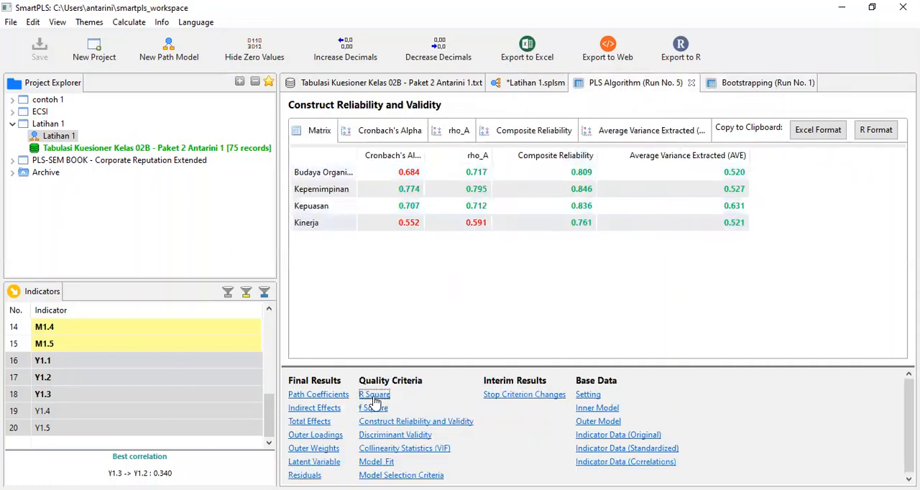
pyautogui.moveTo(353, 154); pyautogui.dragTo(380, 159)
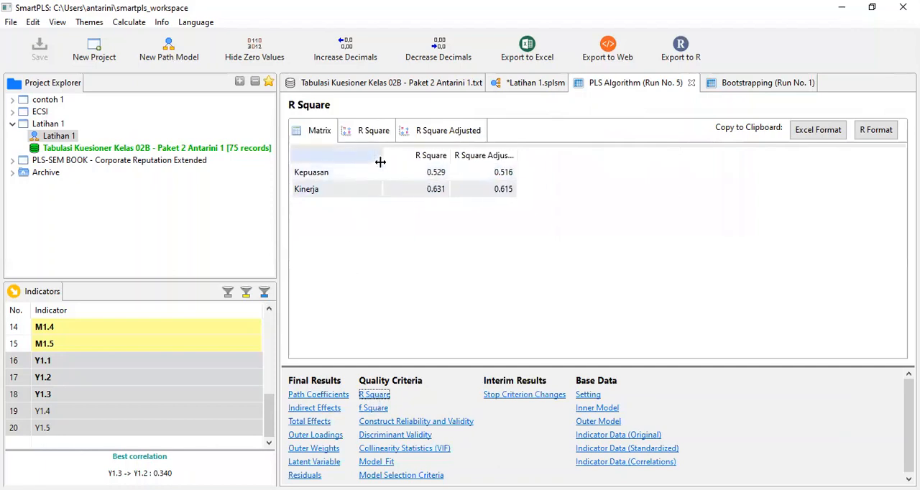
pyautogui.moveTo(451, 149); pyautogui.dragTo(463, 154)
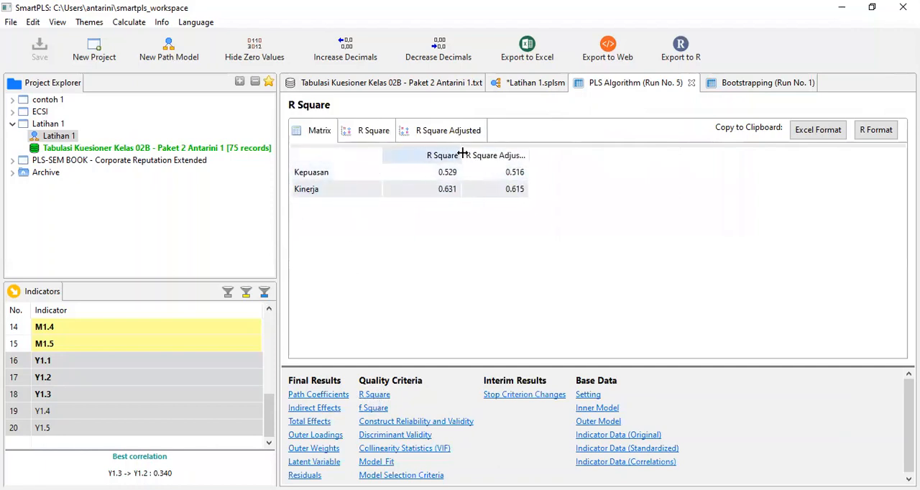
pyautogui.moveTo(528, 154); pyautogui.dragTo(558, 154)
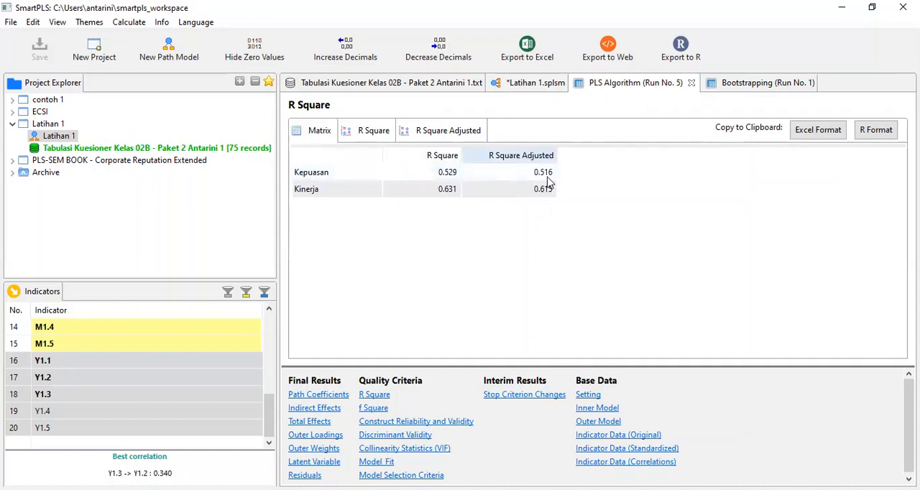
pyautogui.click(317, 188)
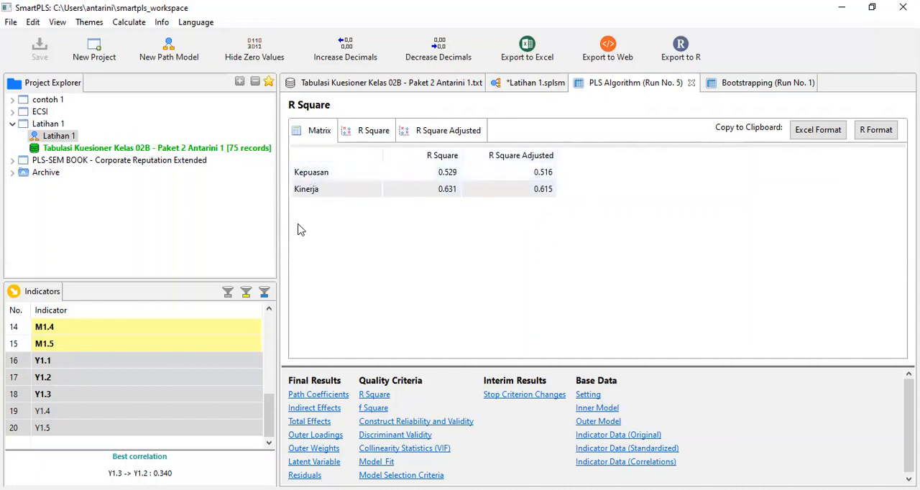